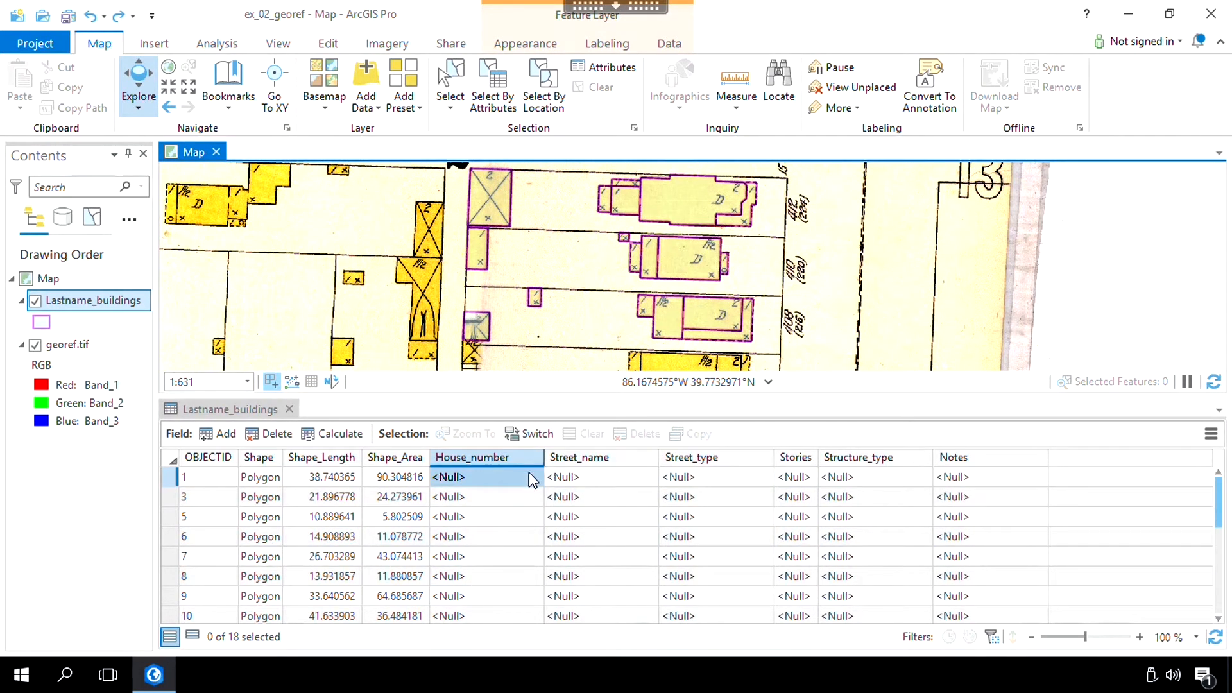
# Select only the six building polygons on the 408 lot and limit the attribute table to the selected records
pyautogui.click(450, 104)
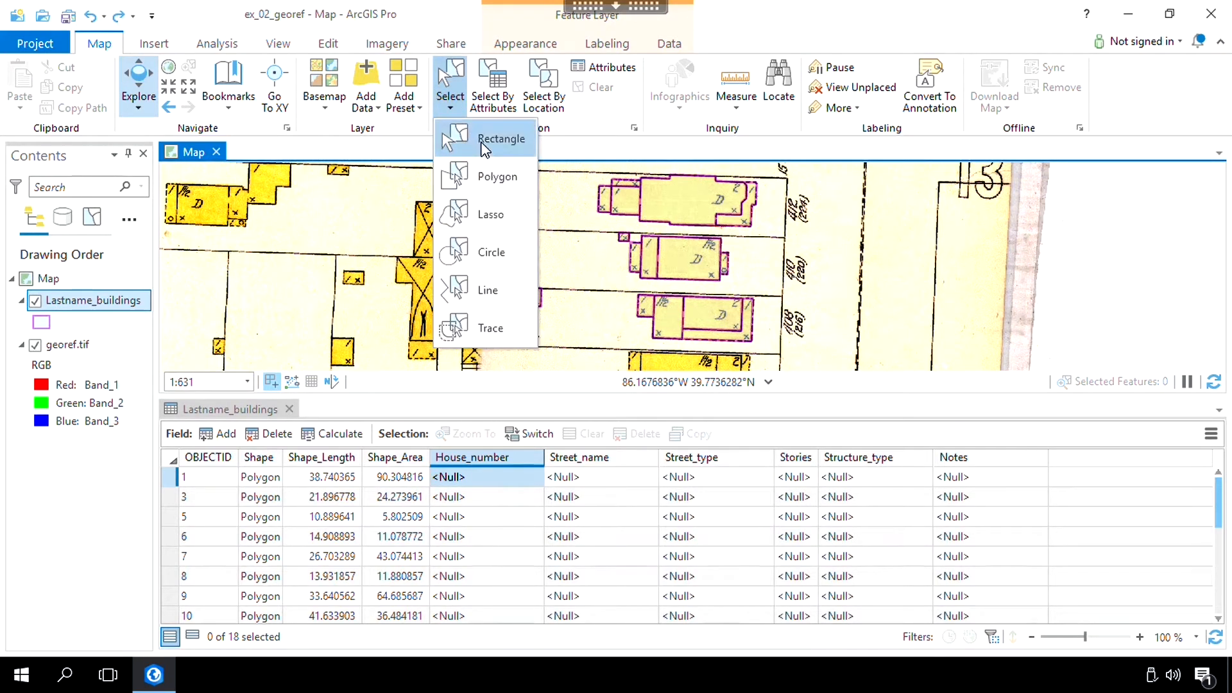
pyautogui.click(488, 141)
pyautogui.moveTo(454, 282); pyautogui.dragTo(797, 356)
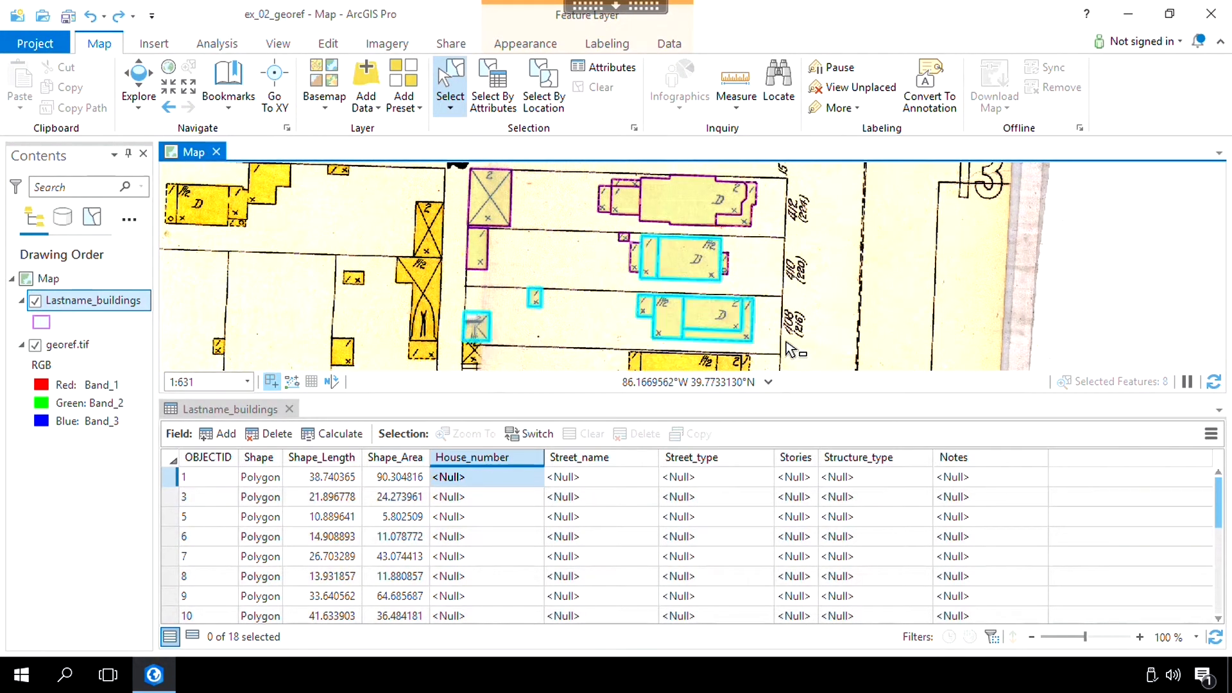
pyautogui.keyDown('ctrl'); pyautogui.click(710, 283); pyautogui.keyUp('ctrl')
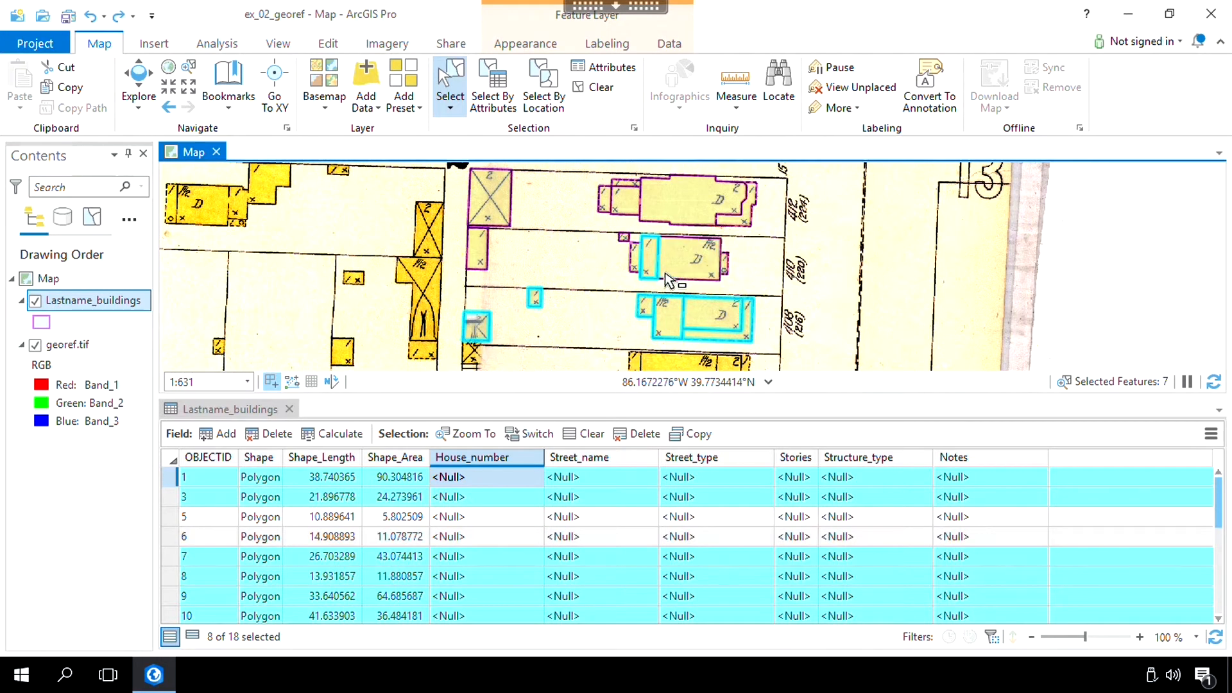
pyautogui.keyDown('ctrl'); pyautogui.click(660, 283); pyautogui.keyUp('ctrl')
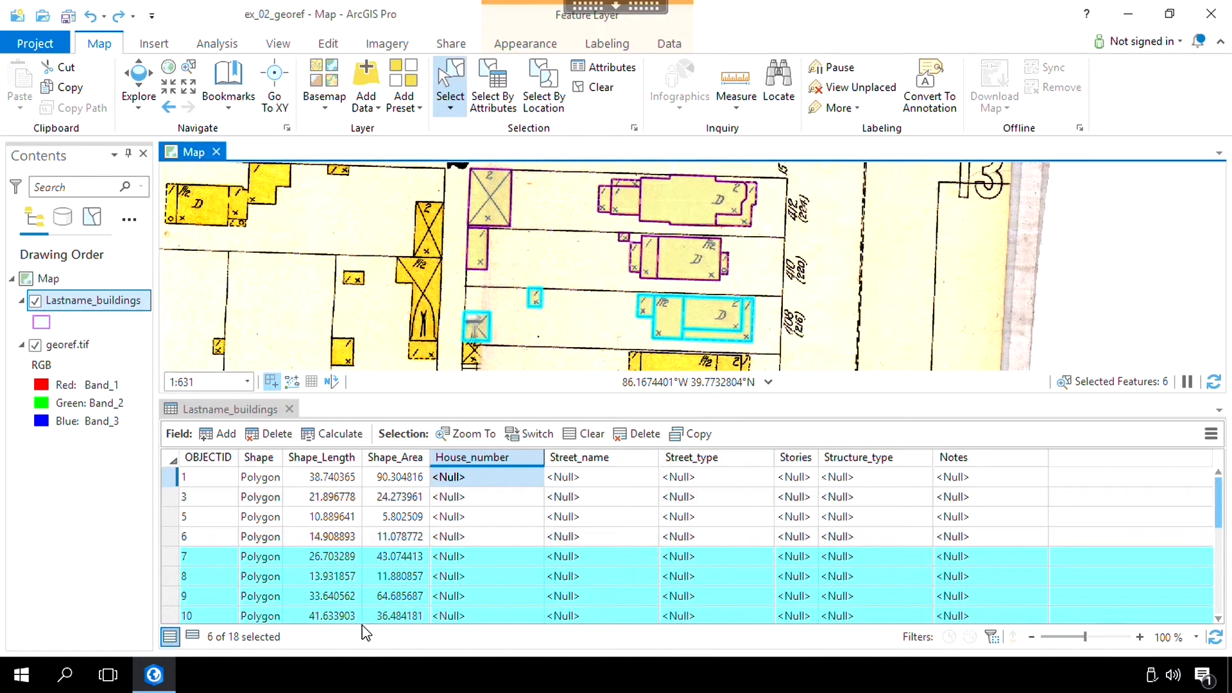
pyautogui.click(195, 636)
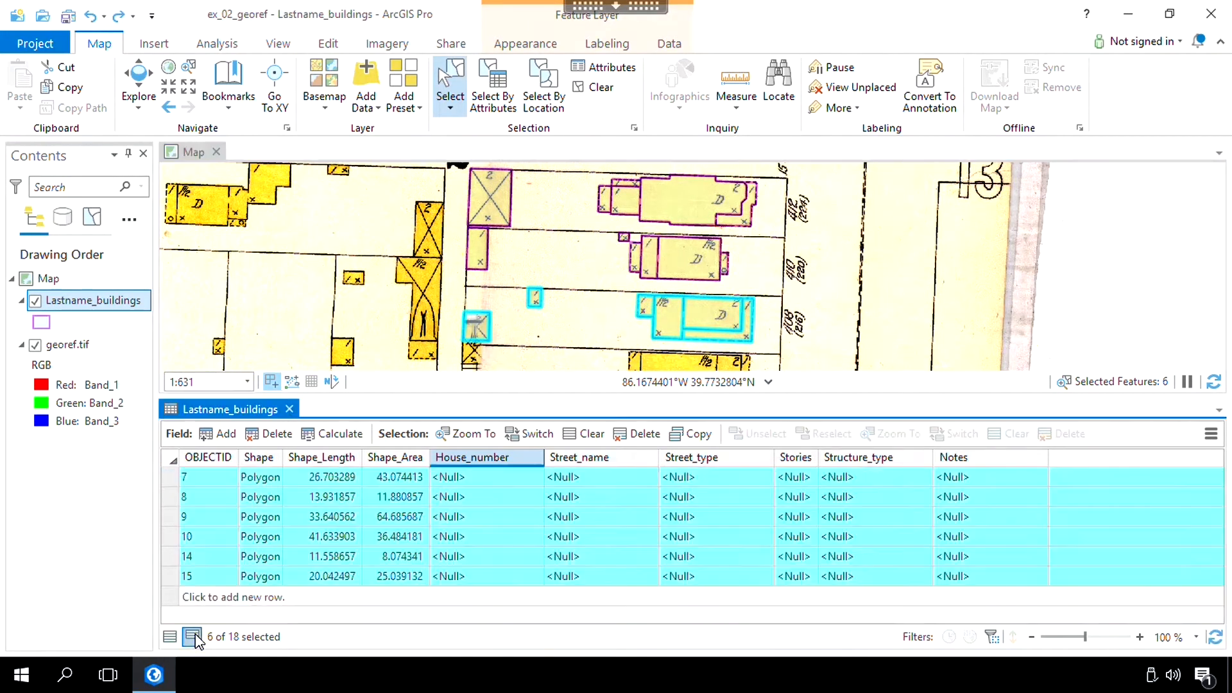
# Calculate the House_number field as 408 for the selected building records
pyautogui.moveTo(486, 463)
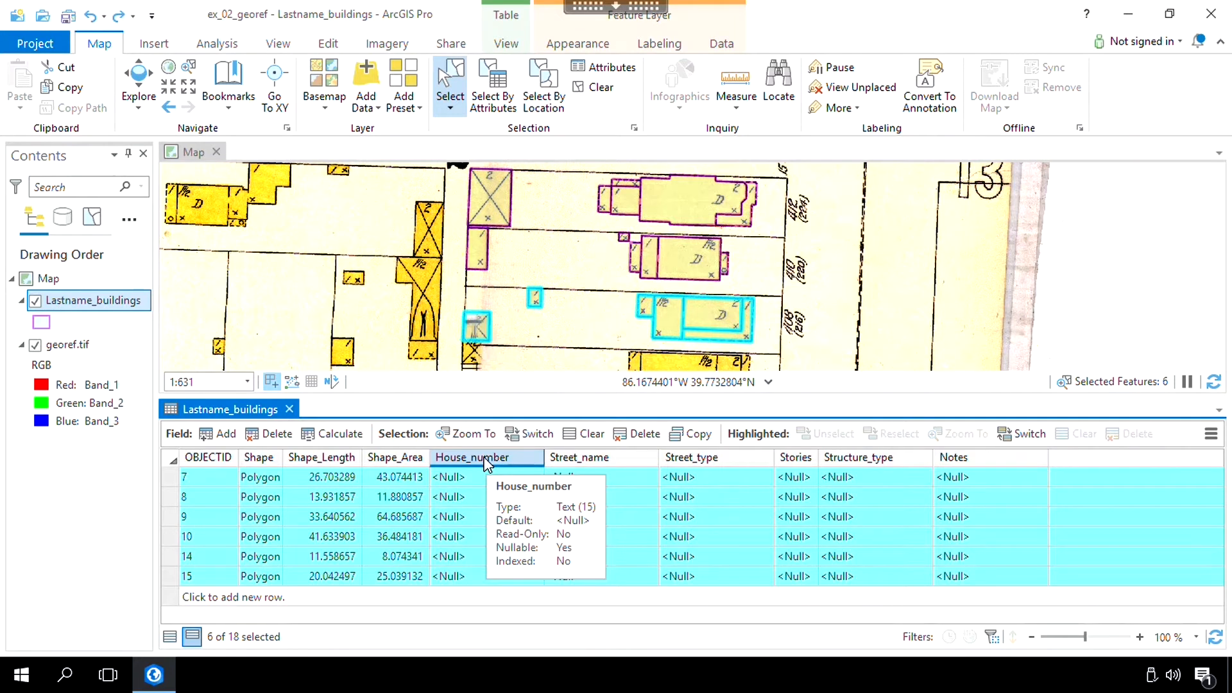
pyautogui.rightClick(485, 460)
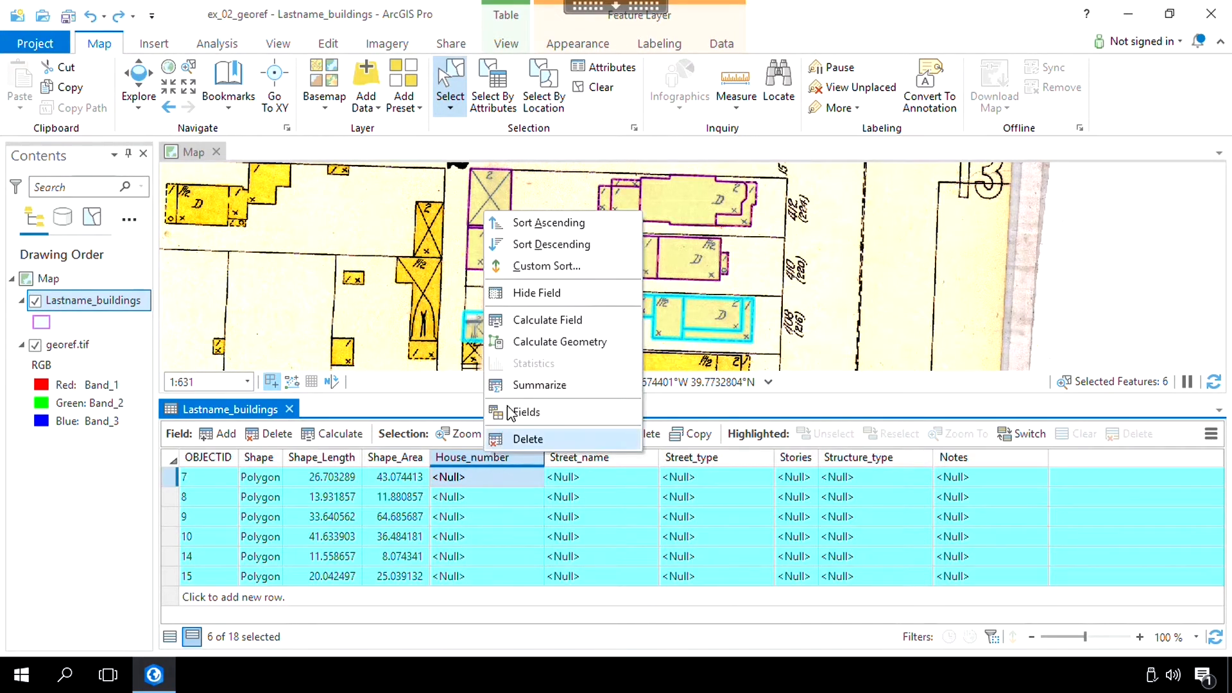
pyautogui.click(539, 321)
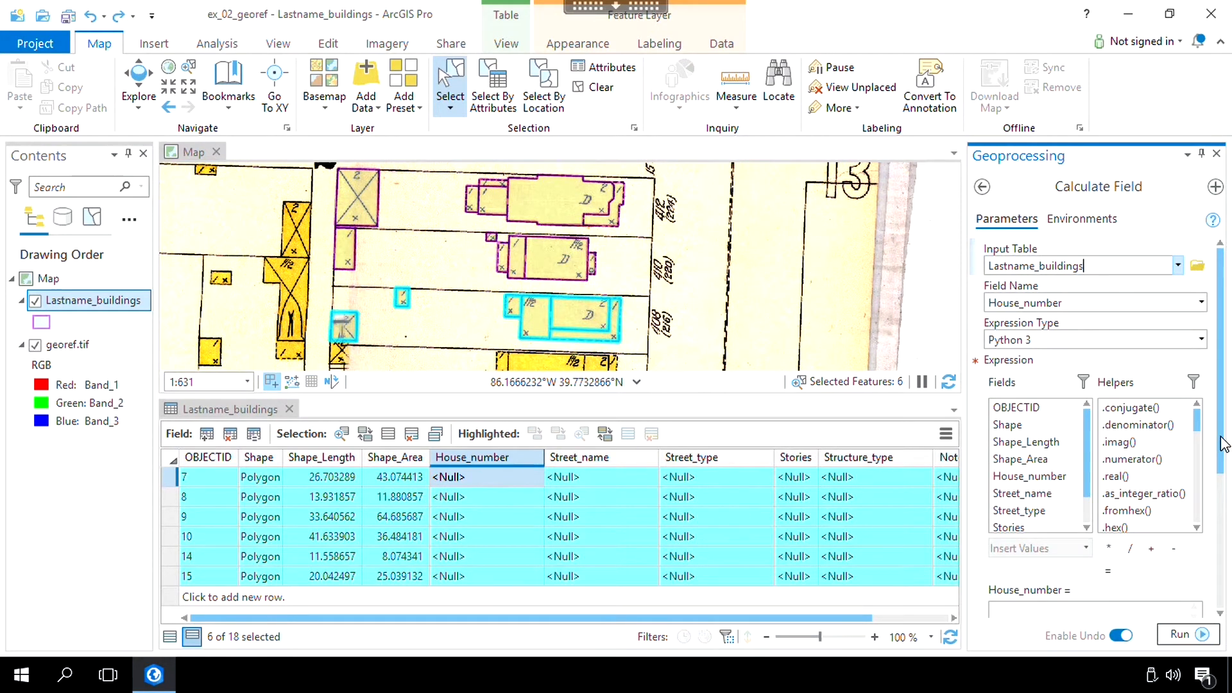
pyautogui.moveTo(1224, 443); pyautogui.dragTo(1200, 555)
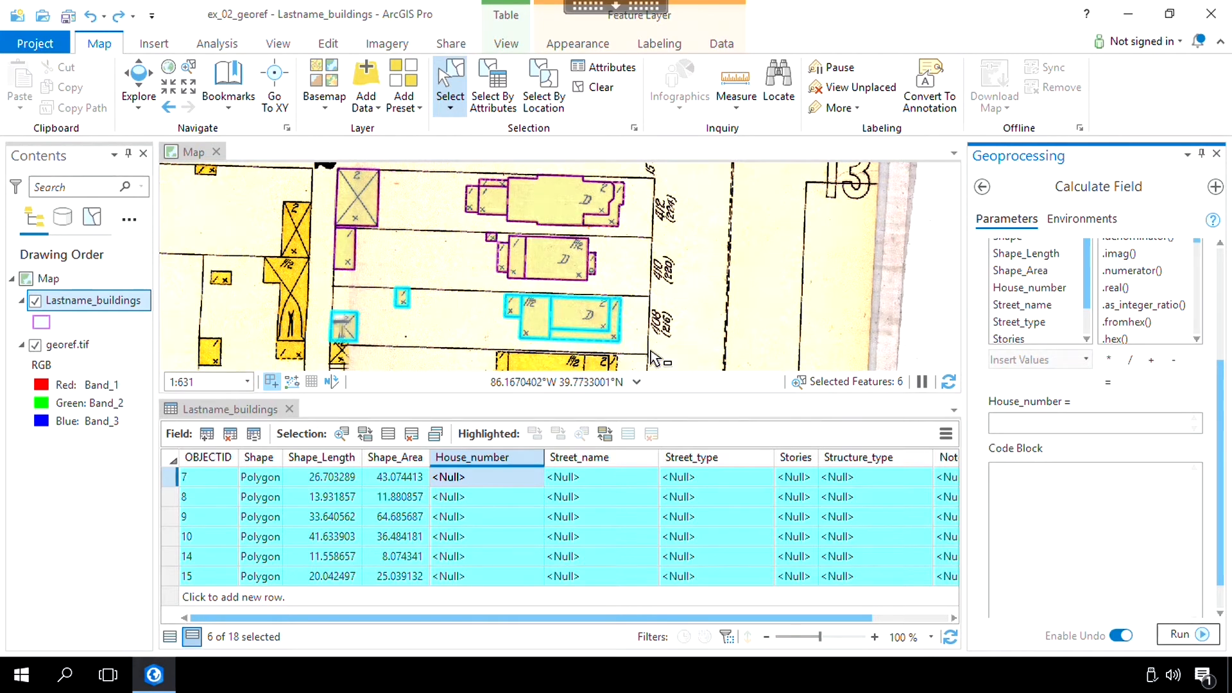
pyautogui.click(1043, 423)
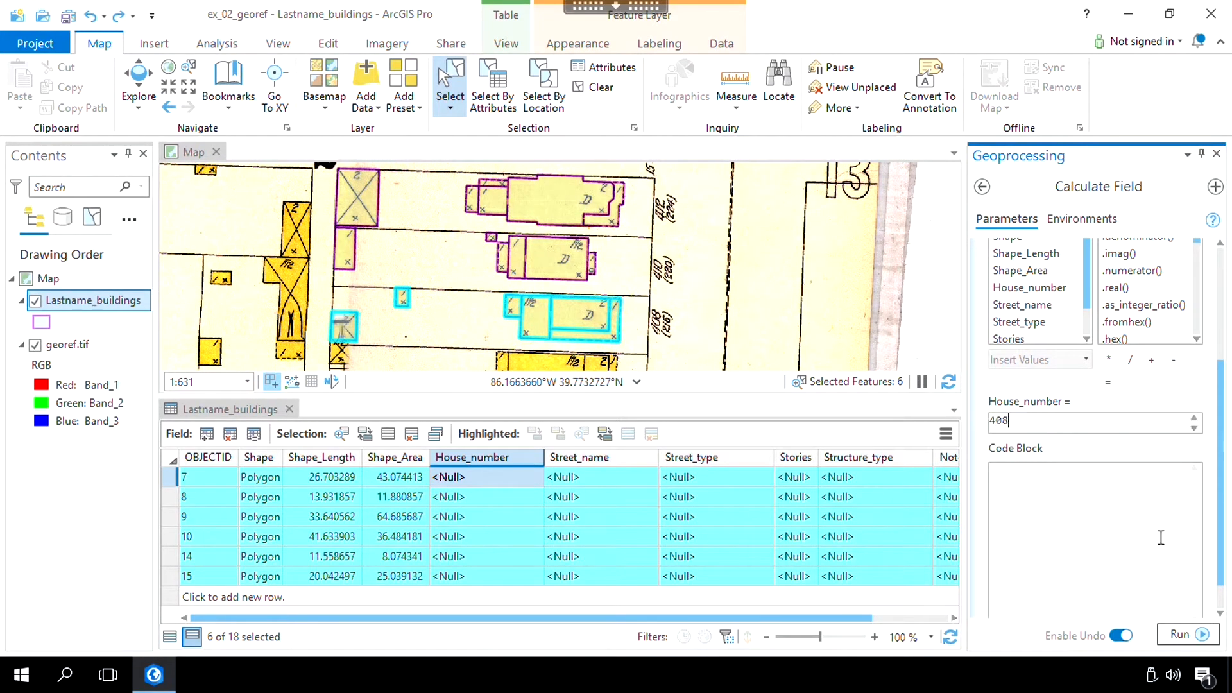
pyautogui.click(1180, 634)
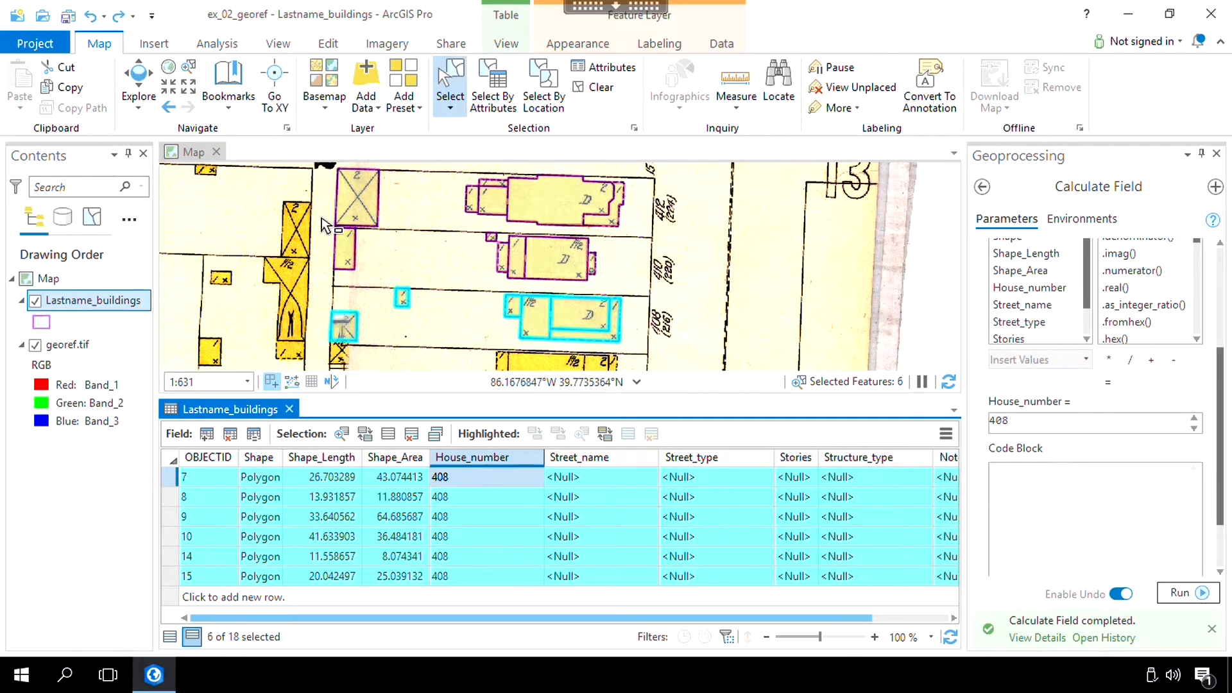
# Select only the building polygons on the 410 lot, removing the polygons of the neighbouring 412 and 408 lots from the selection
pyautogui.moveTo(457, 287); pyautogui.dragTo(623, 289)
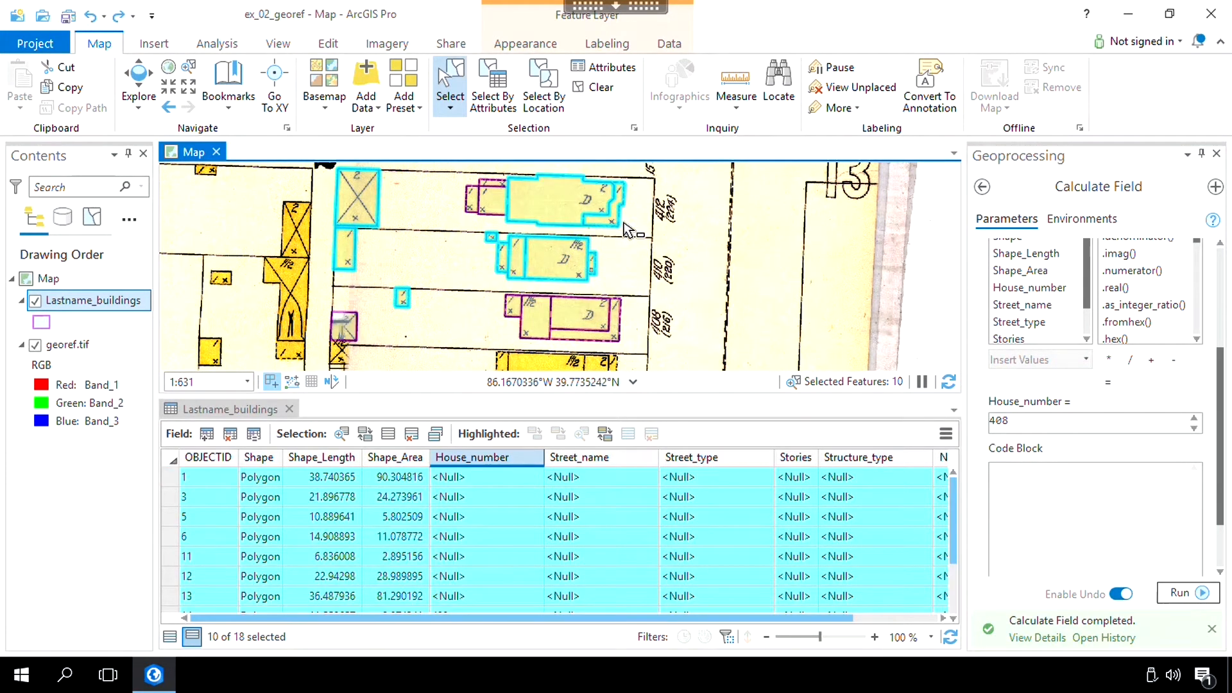
pyautogui.keyDown('ctrl'); pyautogui.click(376, 206); pyautogui.keyUp('ctrl')
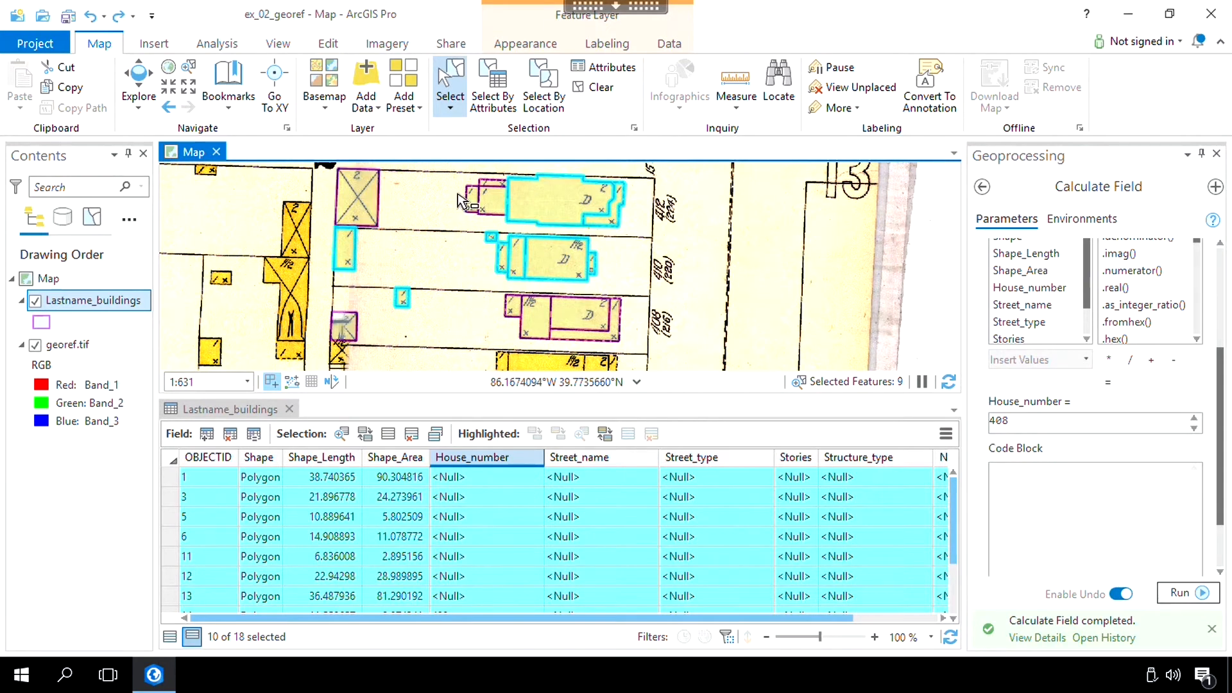
pyautogui.keyDown('ctrl'); pyautogui.click(598, 220); pyautogui.keyUp('ctrl')
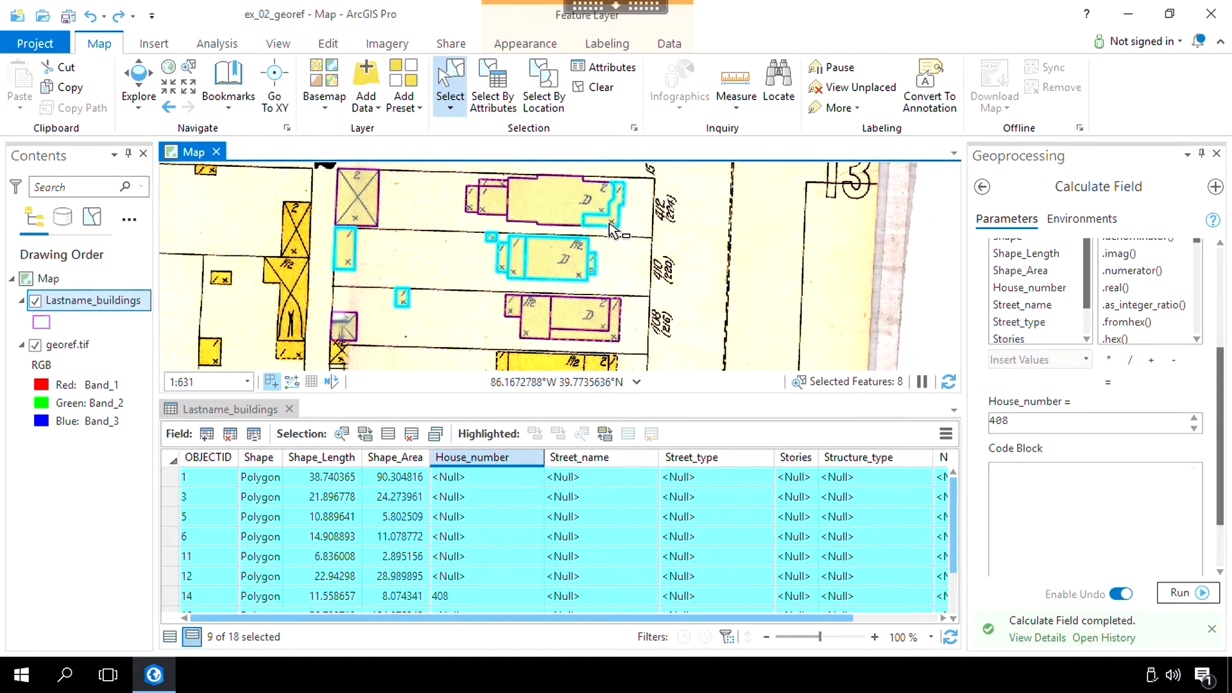
pyautogui.keyDown('ctrl'); pyautogui.click(403, 296); pyautogui.keyUp('ctrl')
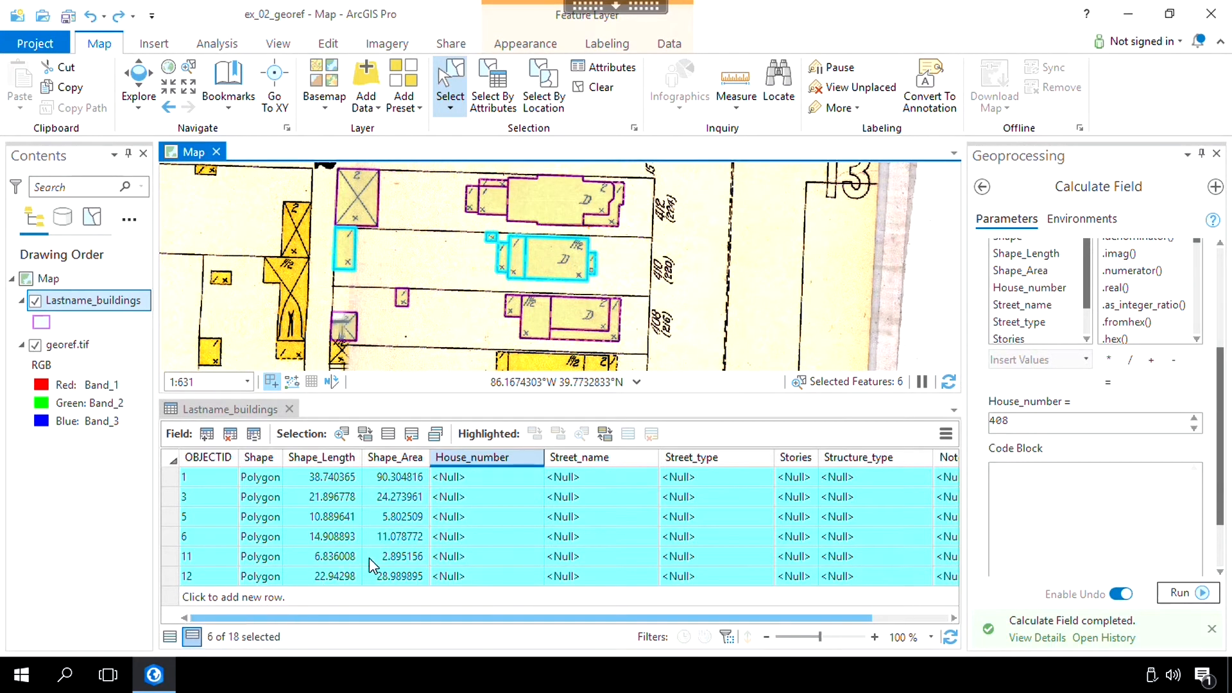
# Calculate the House_number field as 410 for the selected building records
pyautogui.rightClick(487, 462)
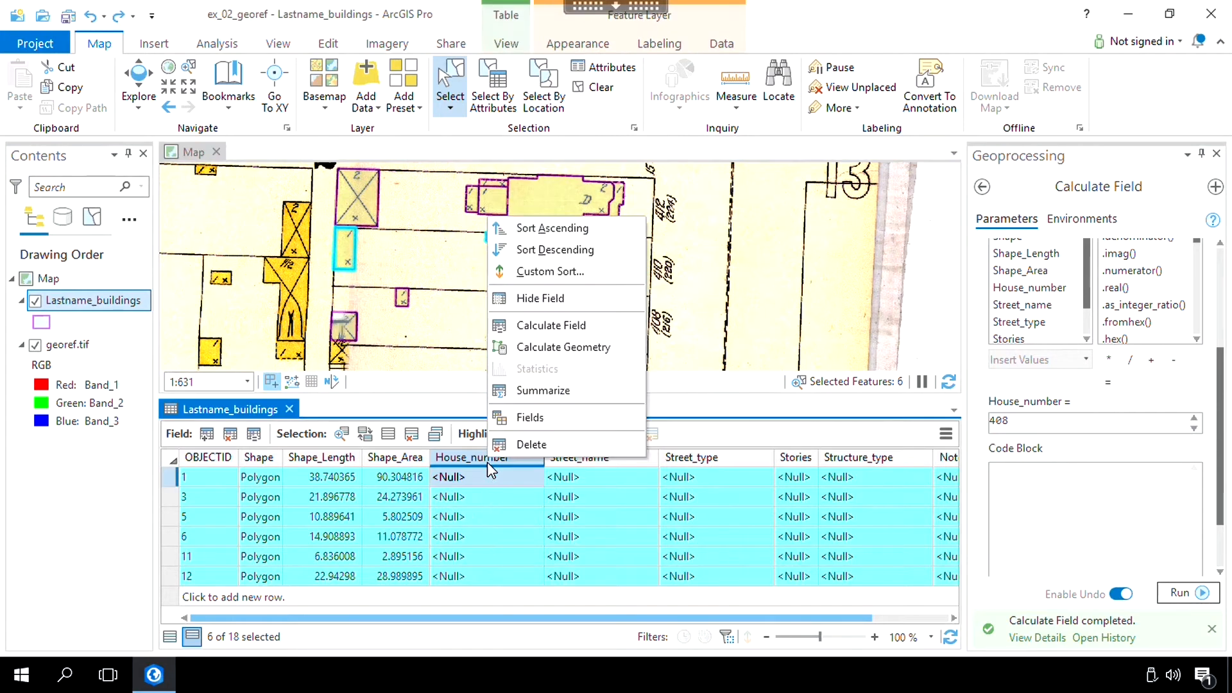
pyautogui.click(545, 324)
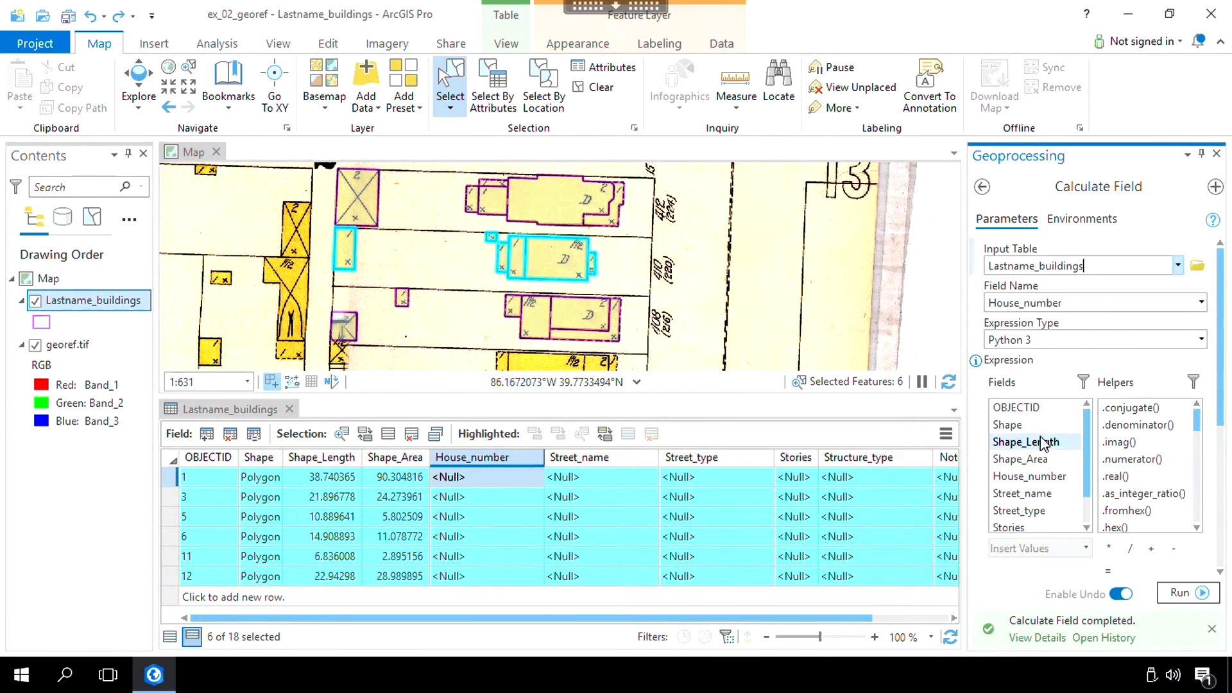
pyautogui.scroll(-5, 1224, 424)
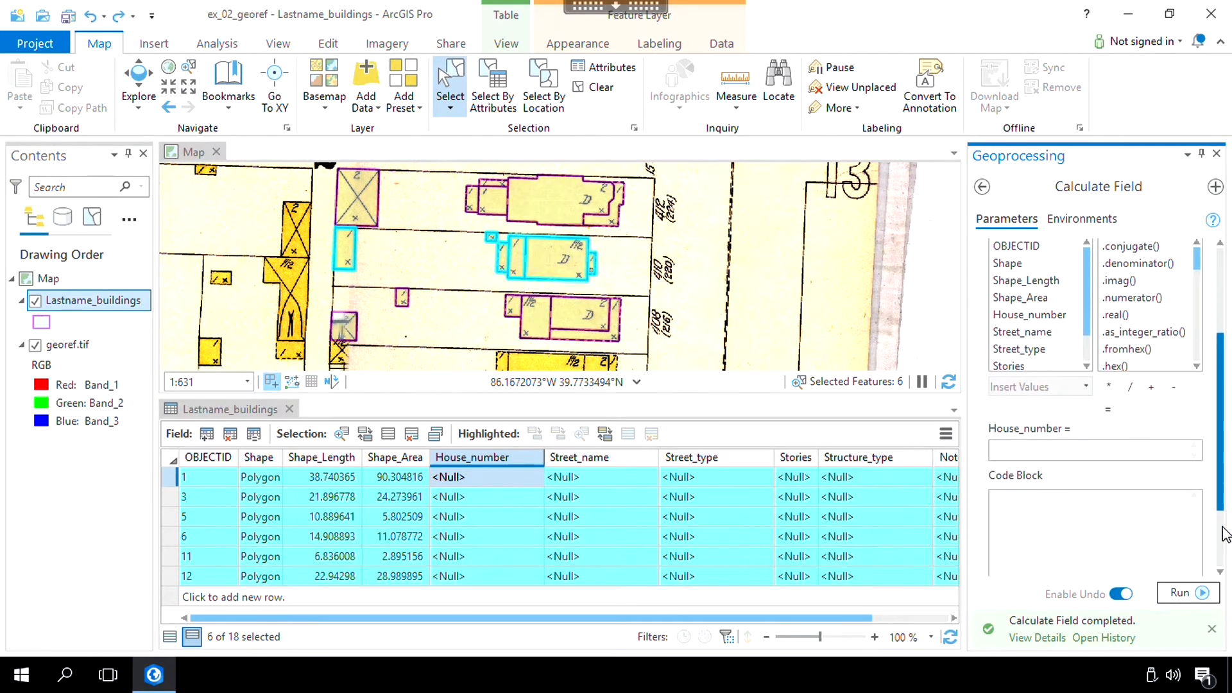
pyautogui.click(1007, 392)
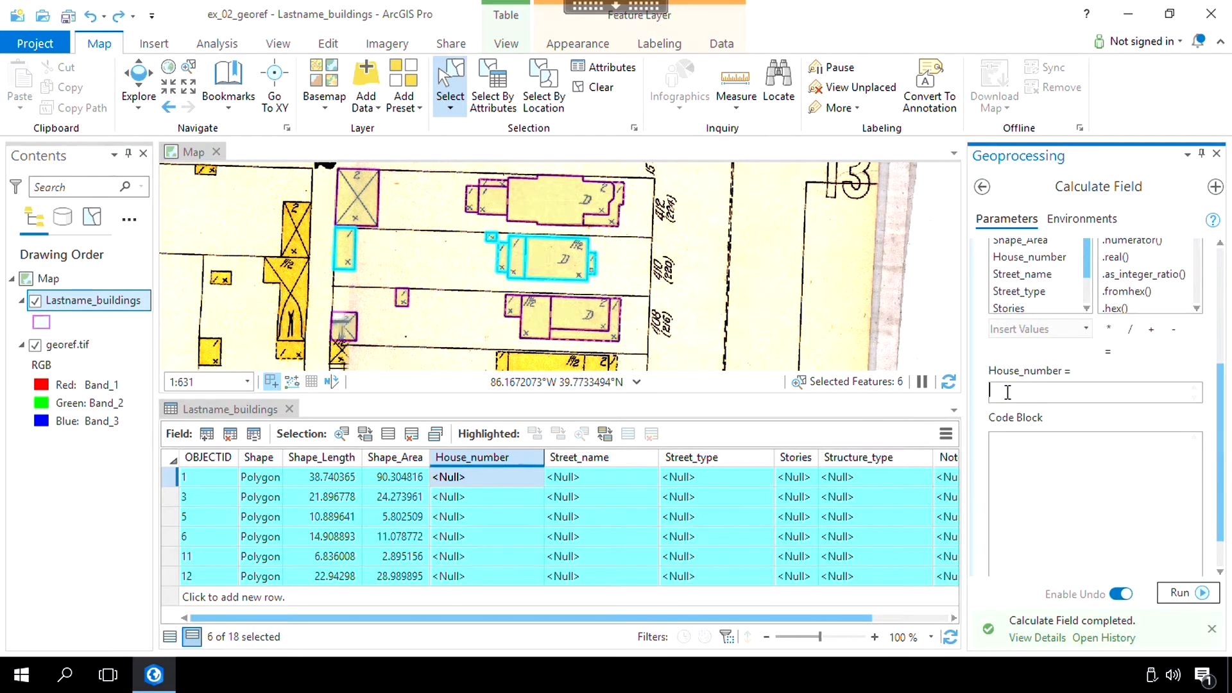
pyautogui.click(1179, 593)
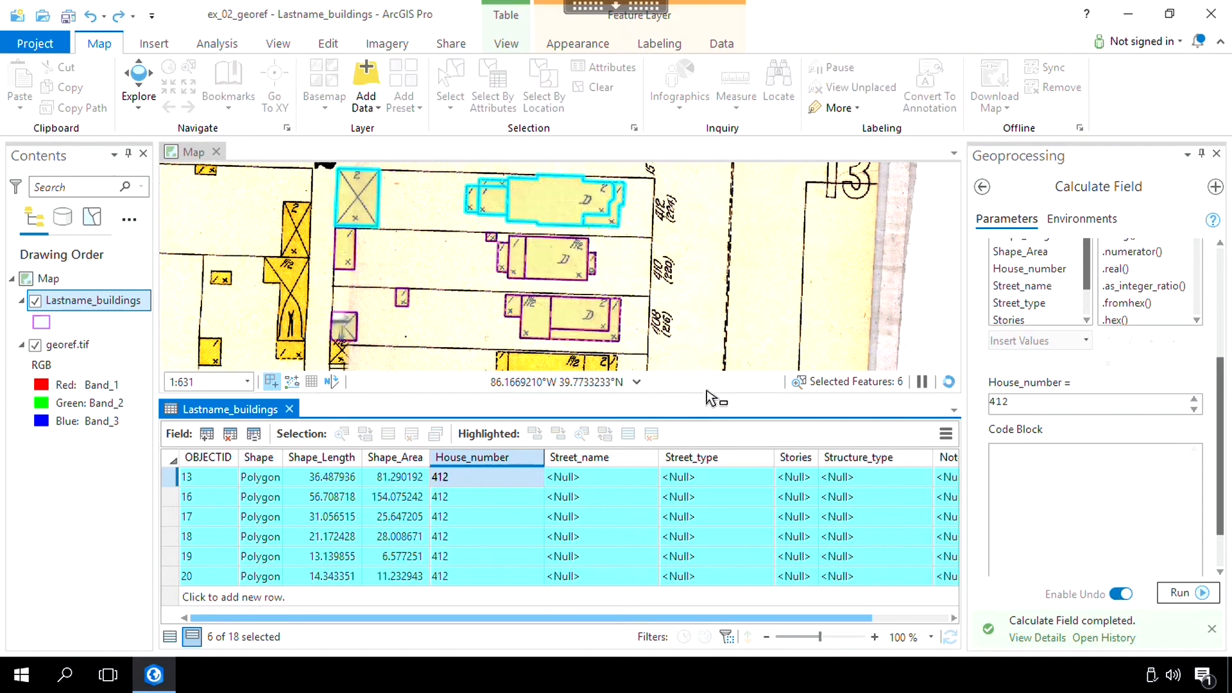
# Show all records in the attribute table and select every building polygon on the 408, 410 and 412 lots
pyautogui.click(171, 637)
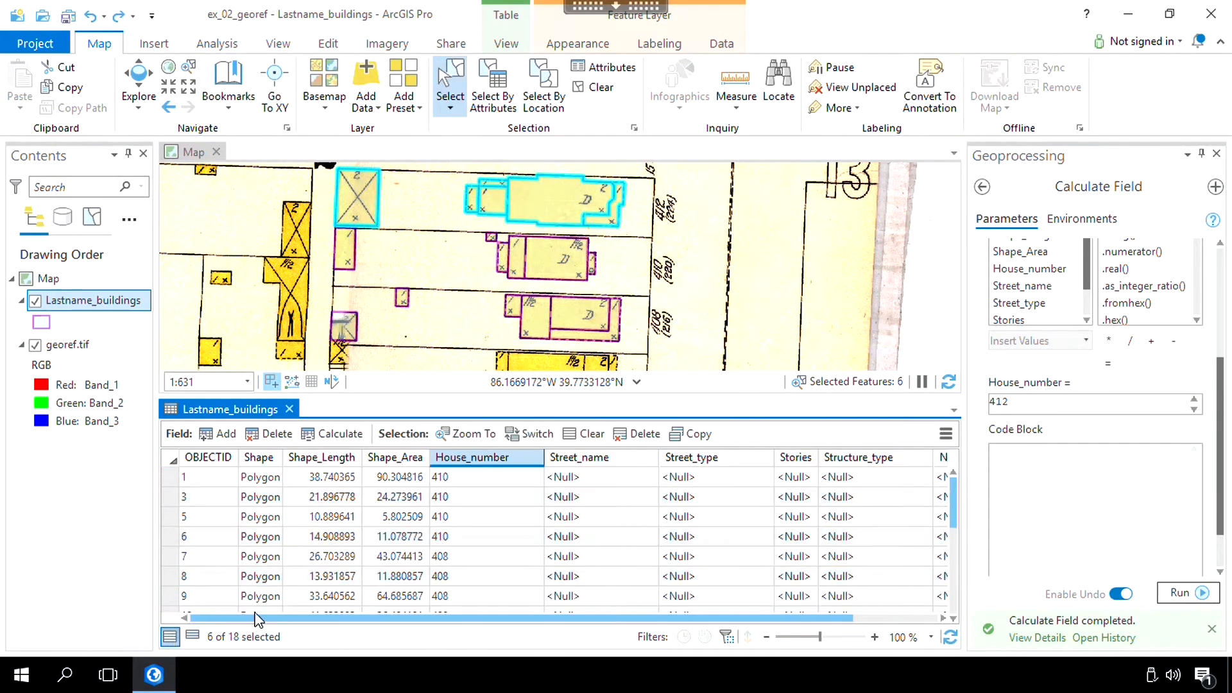
pyautogui.scroll(-4, 488, 521)
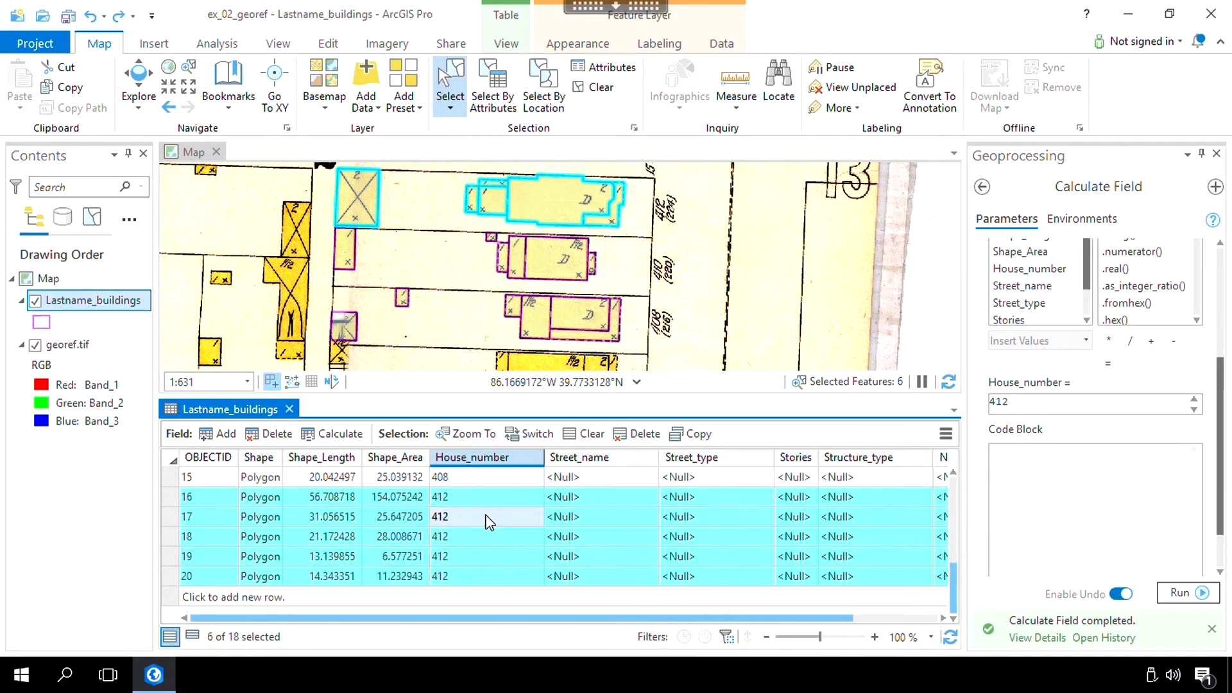
pyautogui.scroll(4, 487, 521)
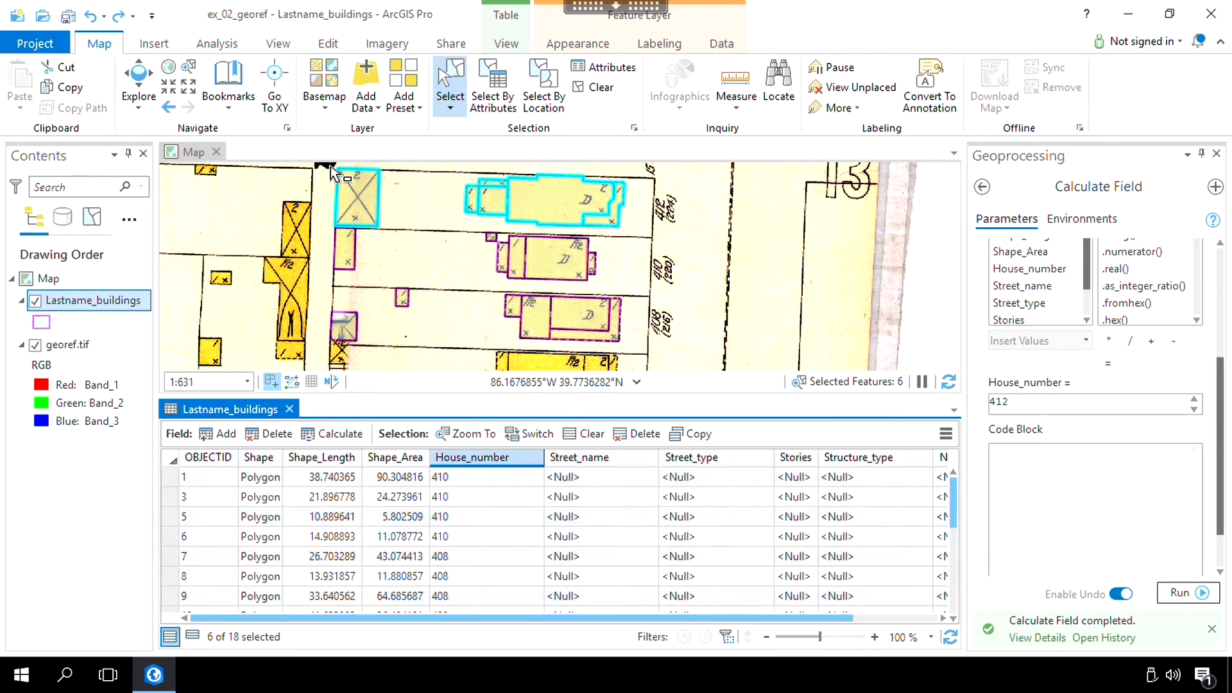
pyautogui.moveTo(326, 165); pyautogui.dragTo(672, 374)
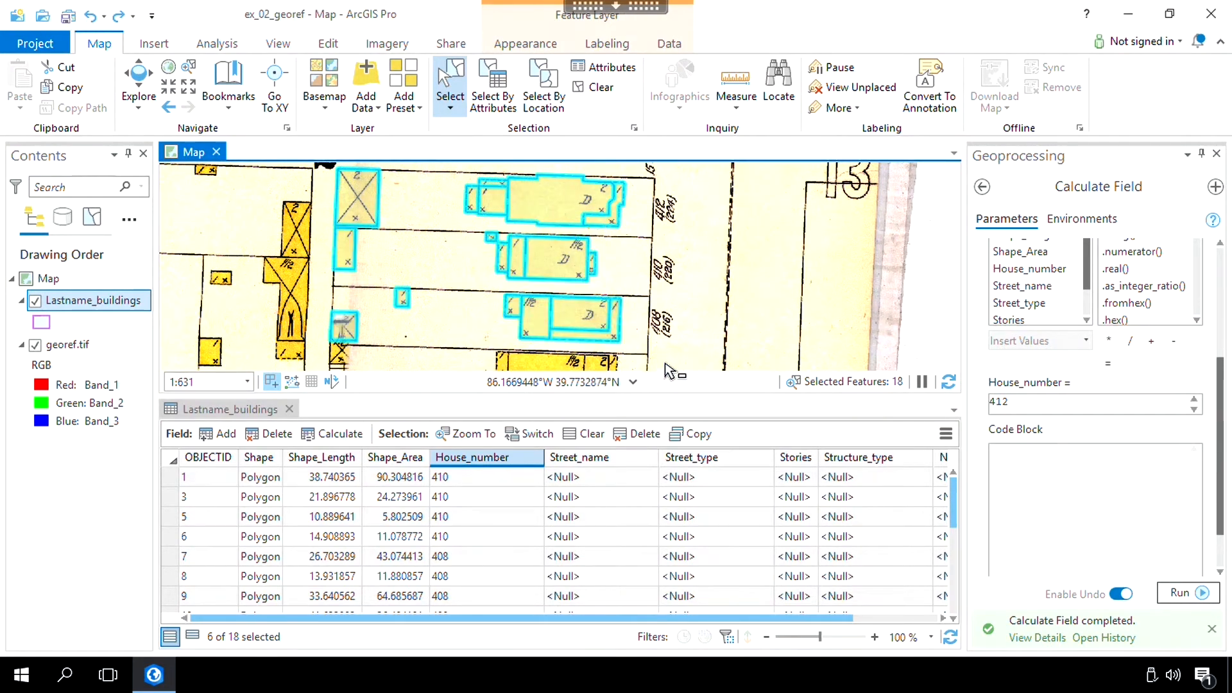
# Calculate the Street_name field as "West" for all selected building records
pyautogui.click(598, 459)
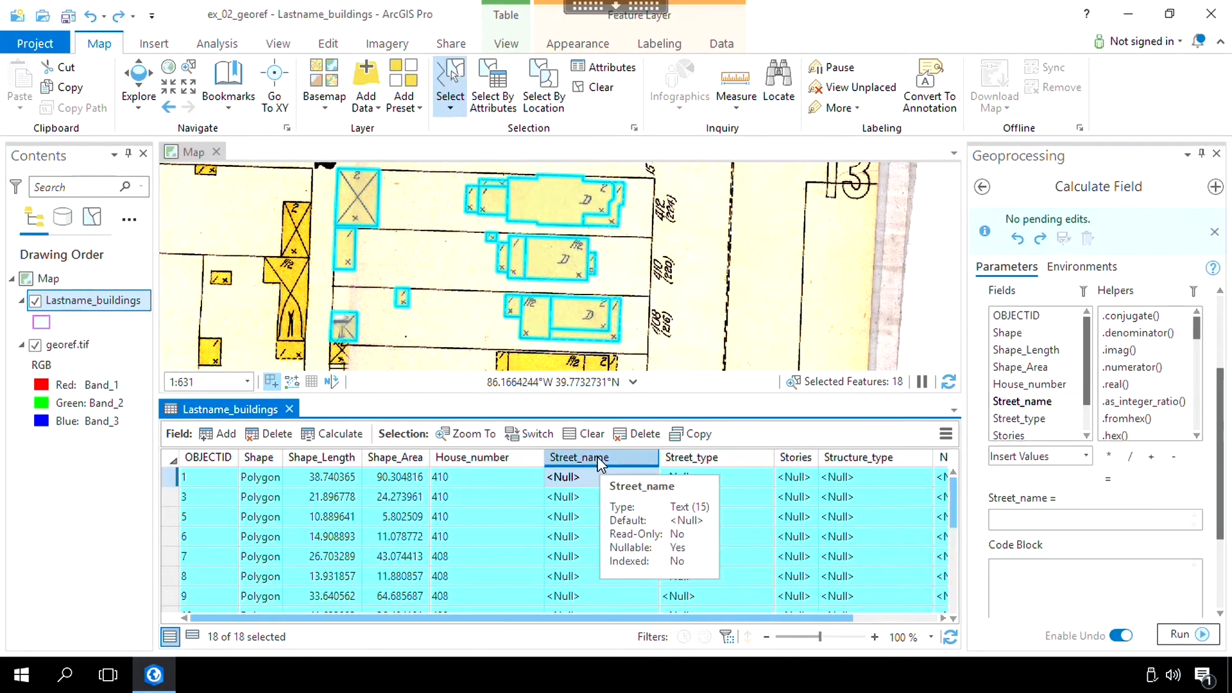
pyautogui.rightClick(597, 458)
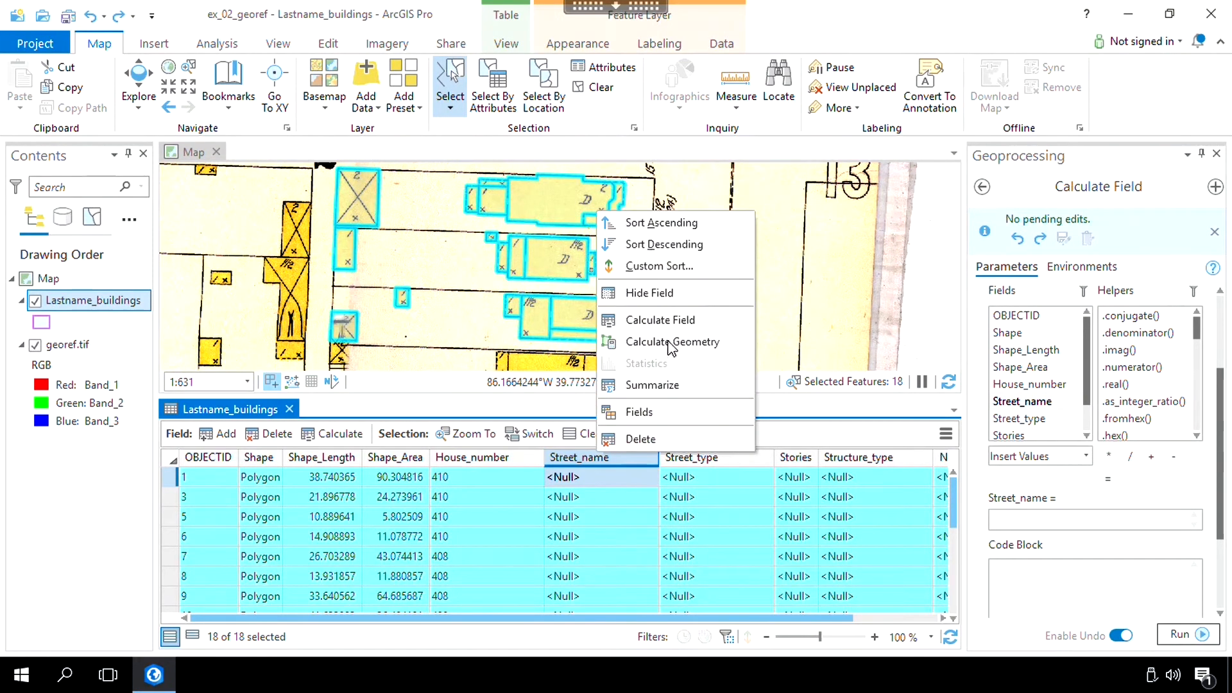
pyautogui.click(648, 320)
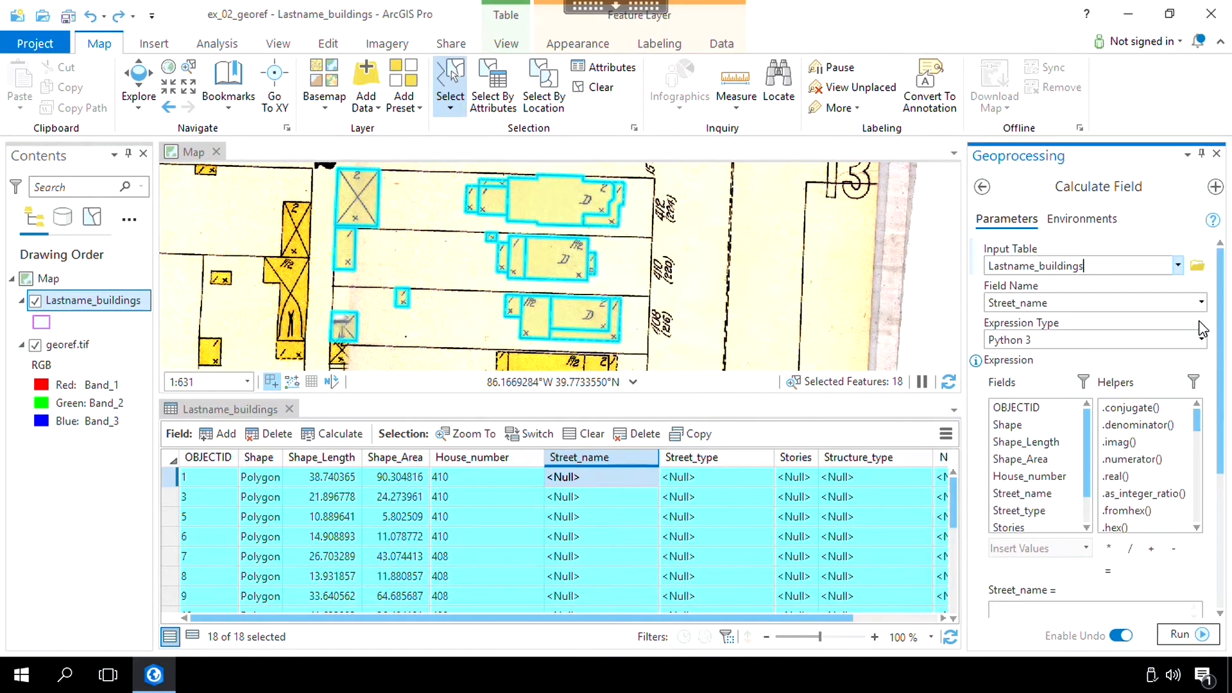
pyautogui.scroll(-1, 1224, 334)
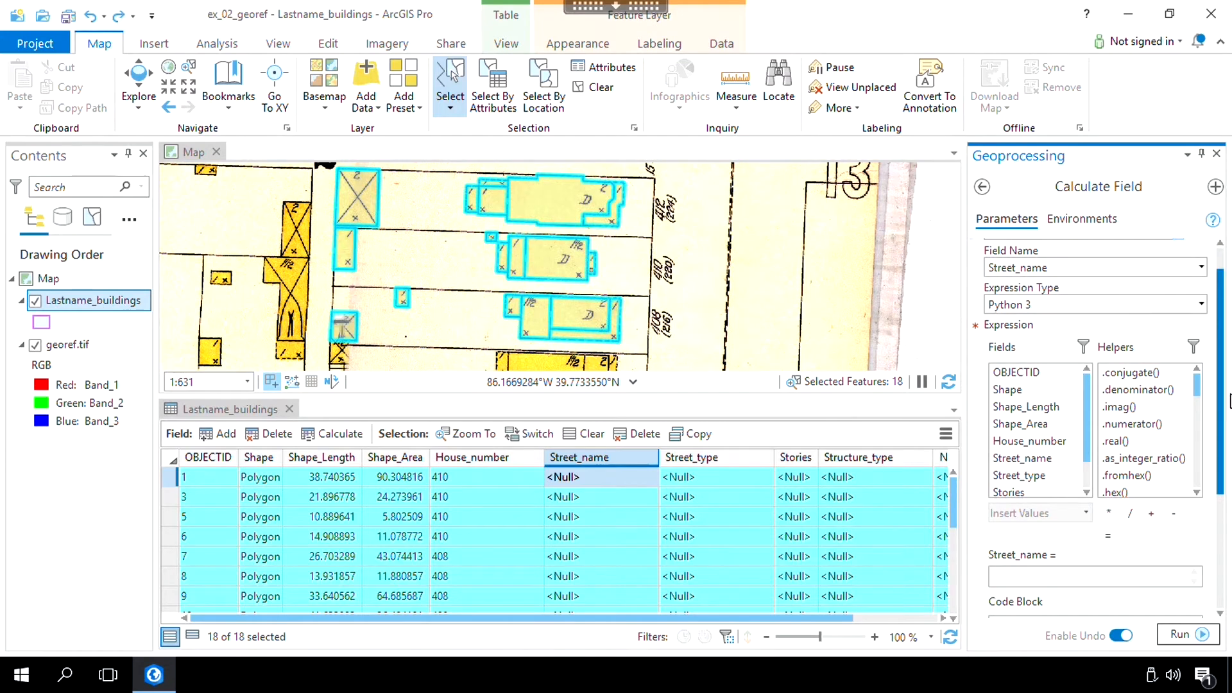
pyautogui.scroll(-2, 1222, 398)
pyautogui.click(1051, 487)
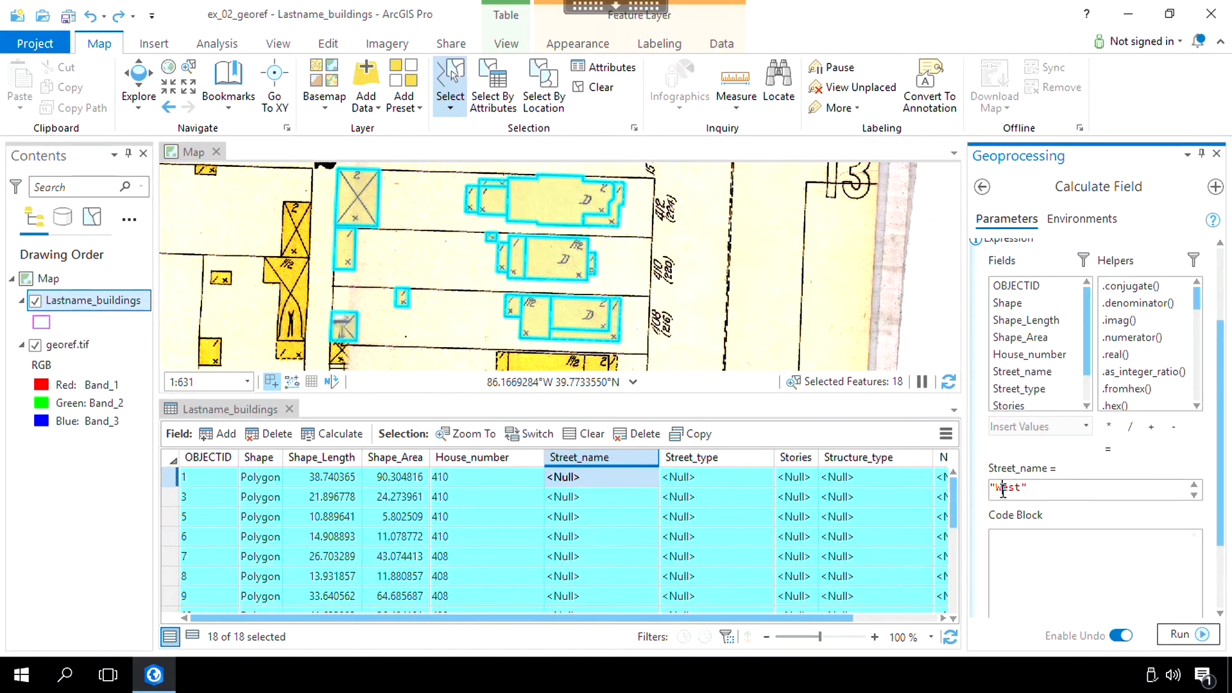
# Calculate the Structure_type field as "wood/frame" for all selected building records
pyautogui.rightClick(857, 459)
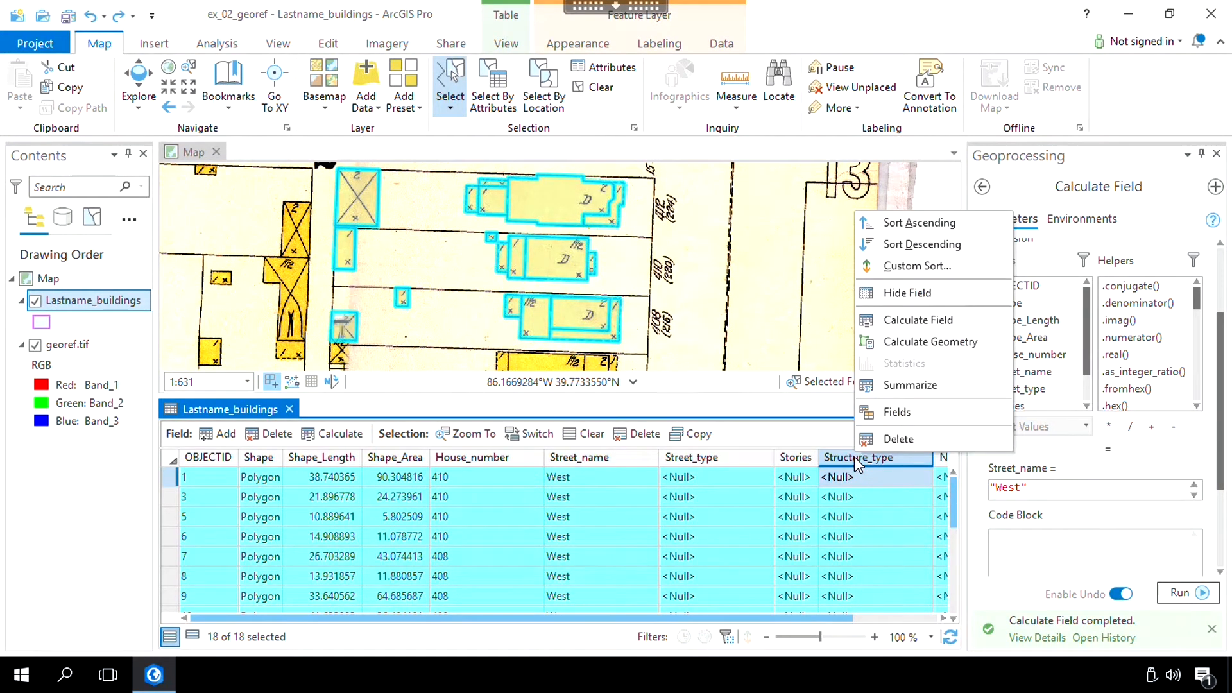
pyautogui.click(918, 320)
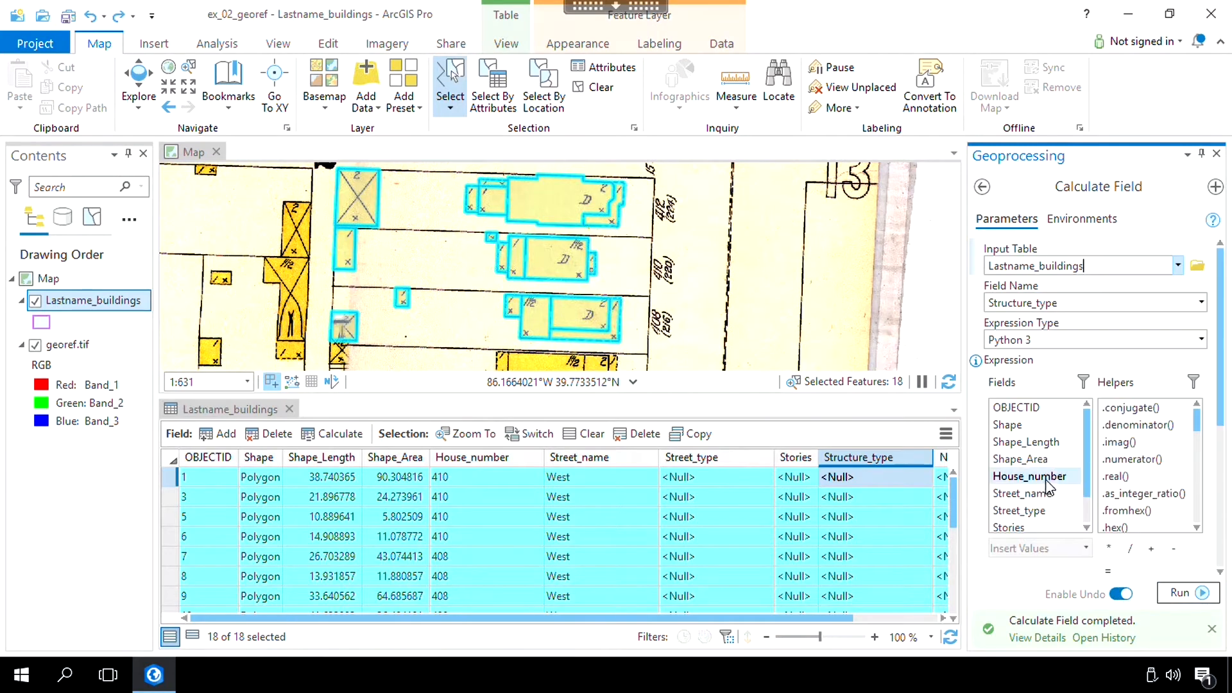
pyautogui.scroll(-3, 1065, 436)
pyautogui.click(1080, 381)
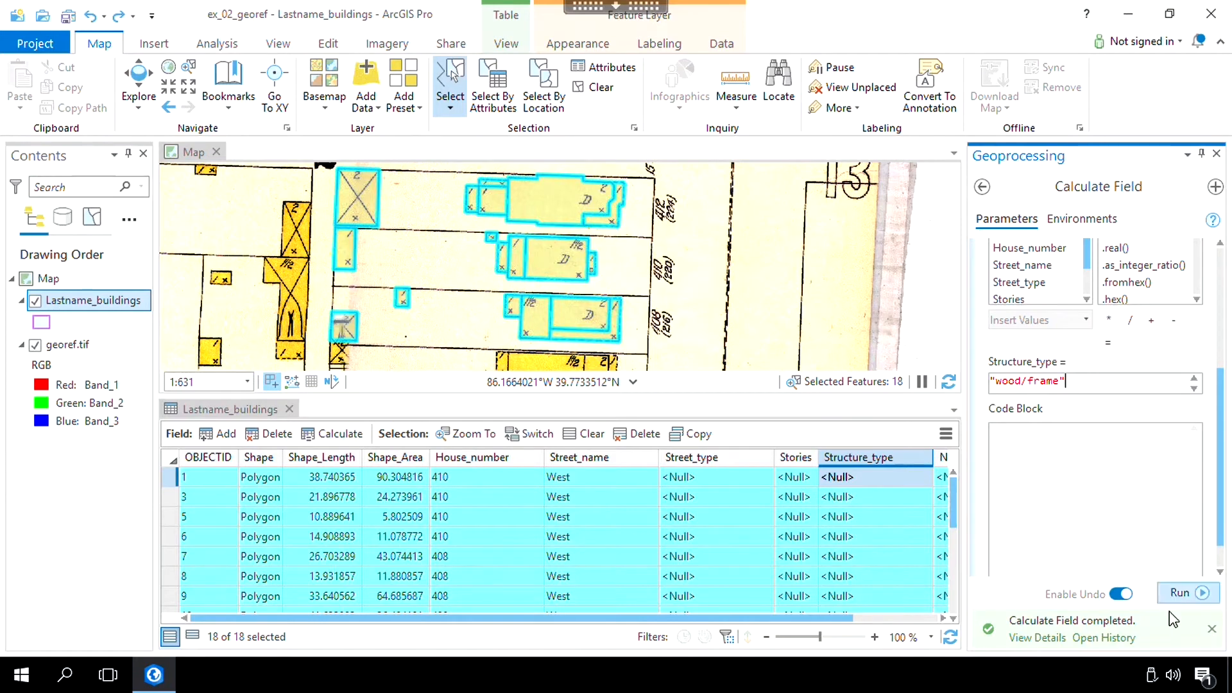
pyautogui.click(1180, 593)
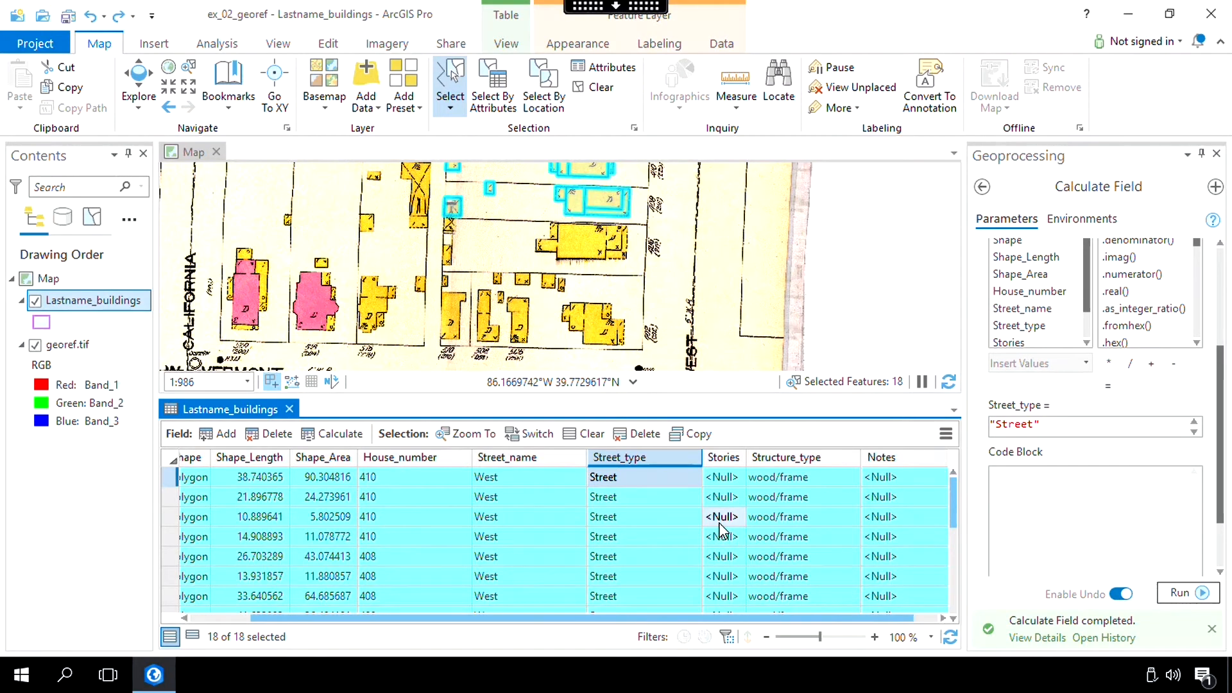
# Clear the selection, isolate the L-shaped front porch record on the 408 lot and set its Stories to 1
pyautogui.click(591, 93)
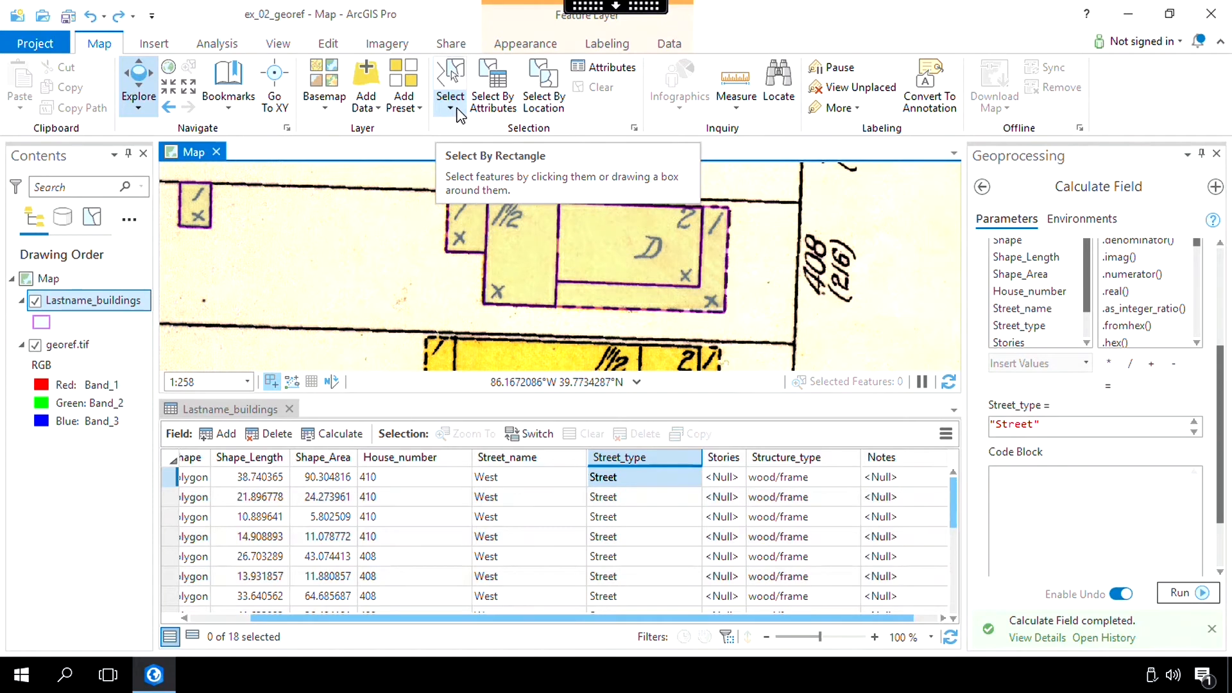
pyautogui.click(456, 110)
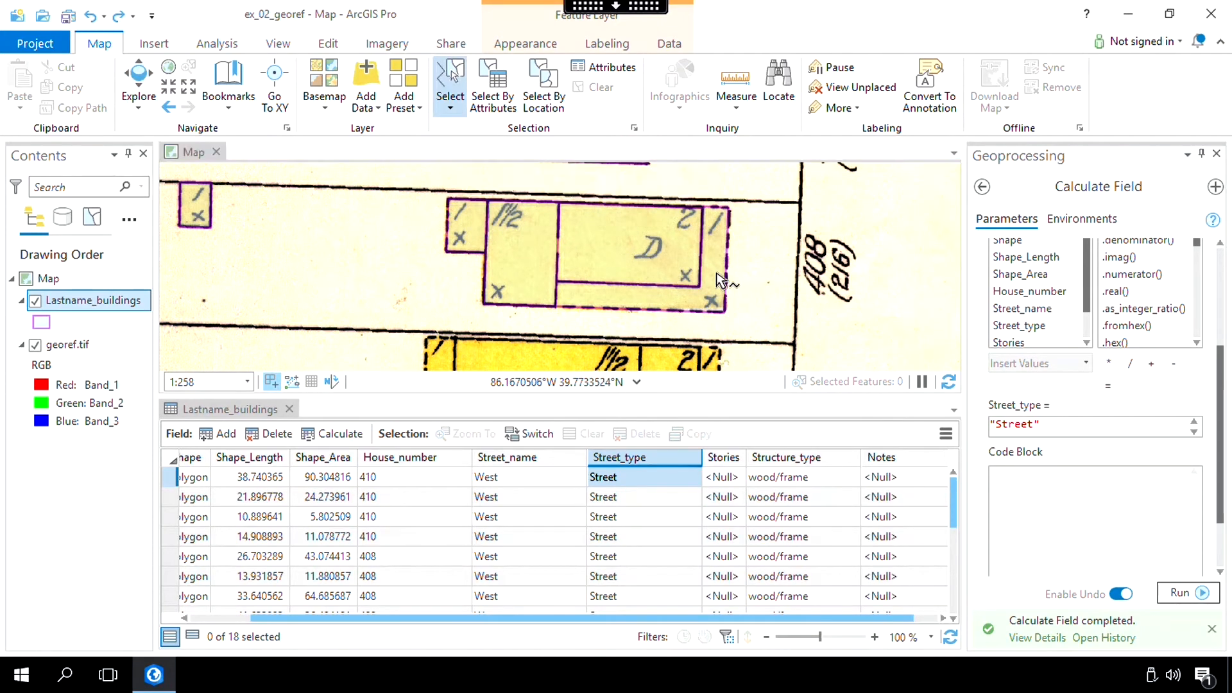
pyautogui.click(717, 273)
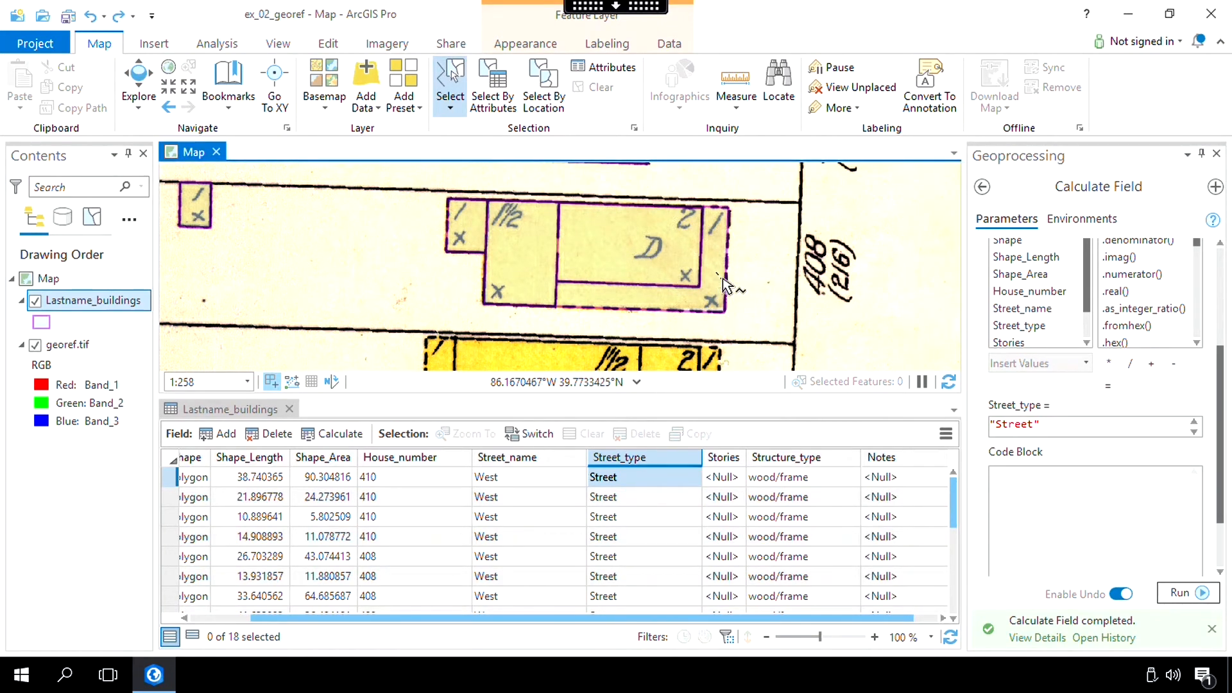
pyautogui.click(711, 277)
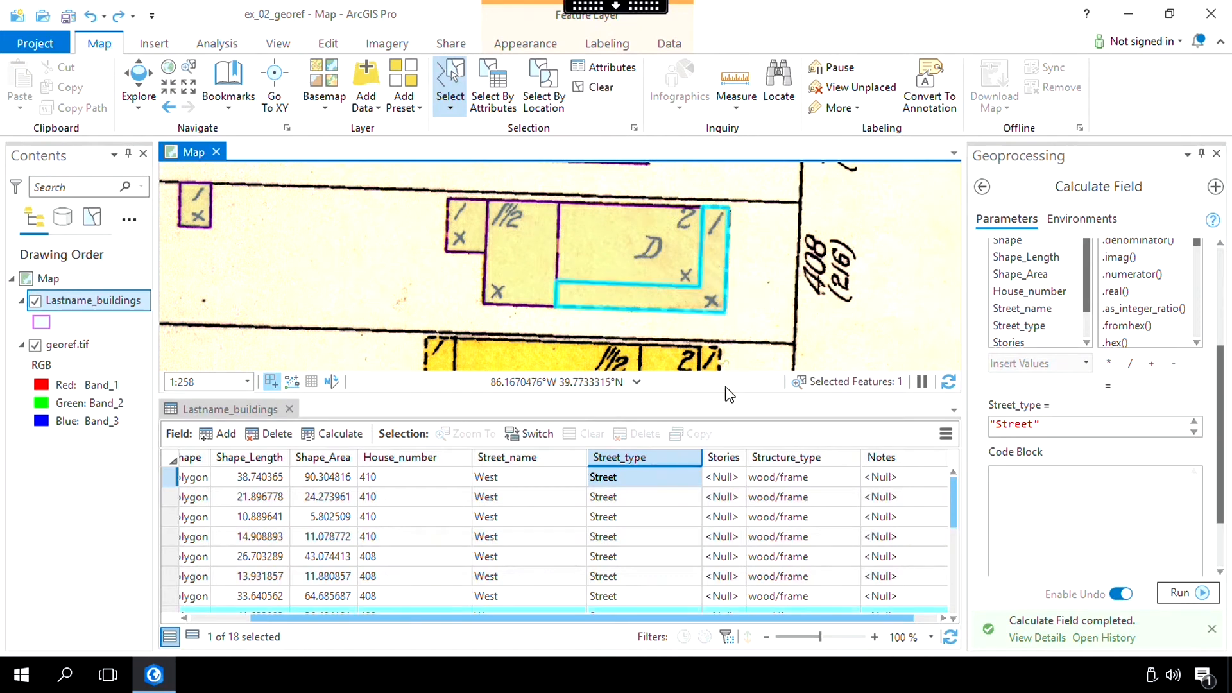
pyautogui.click(192, 637)
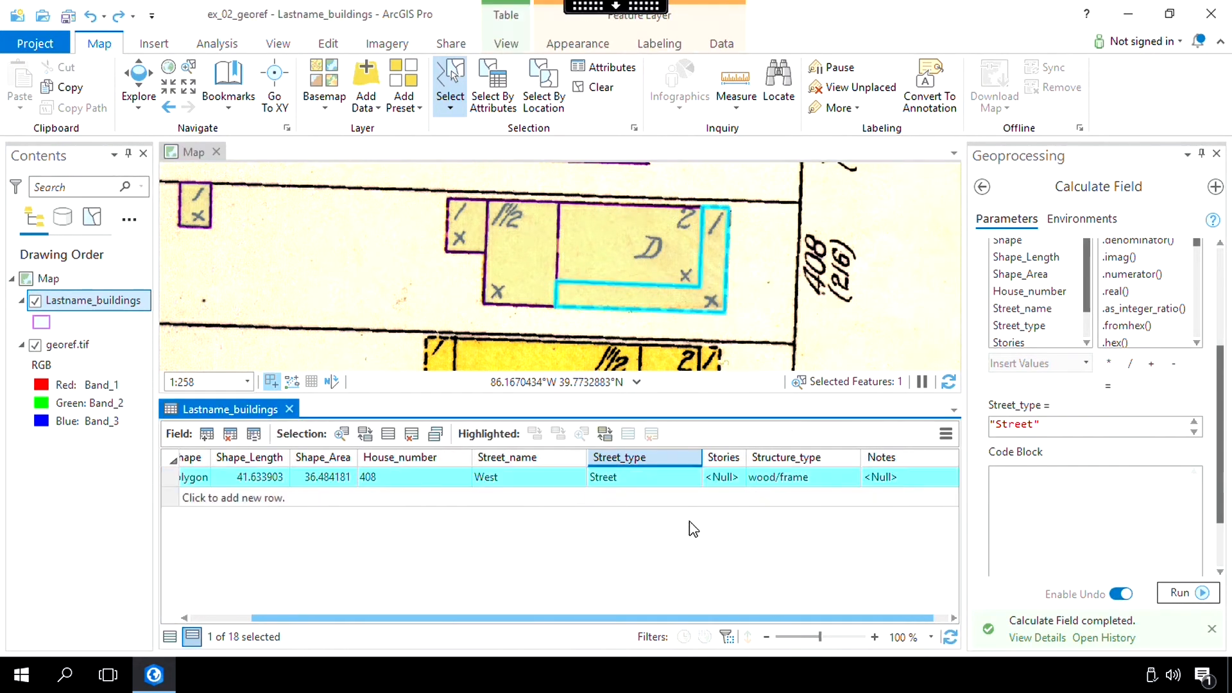
pyautogui.click(718, 479)
pyautogui.click(719, 479)
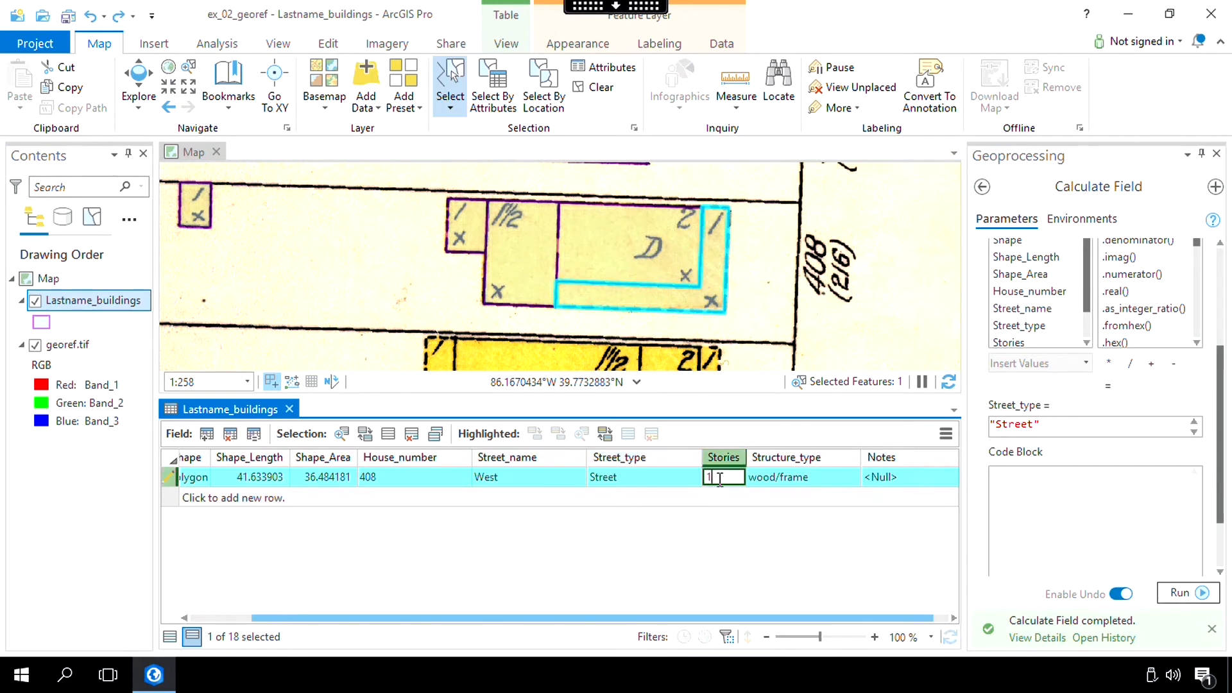
pyautogui.write('1')
# Set Stories to 2 for the main dwelling on the 408 lot and 1.5 for the section directly behind it
pyautogui.click(682, 258)
pyautogui.doubleClick(725, 478)
pyautogui.write('2')
pyautogui.click(525, 278)
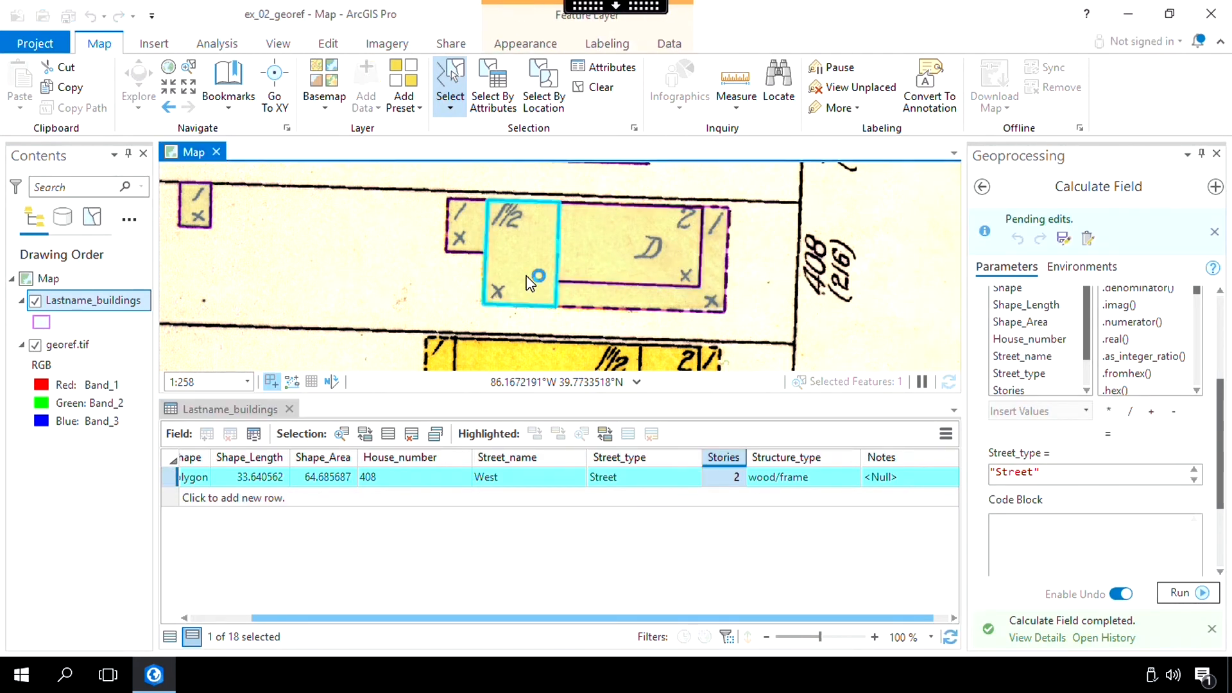
pyautogui.doubleClick(726, 476)
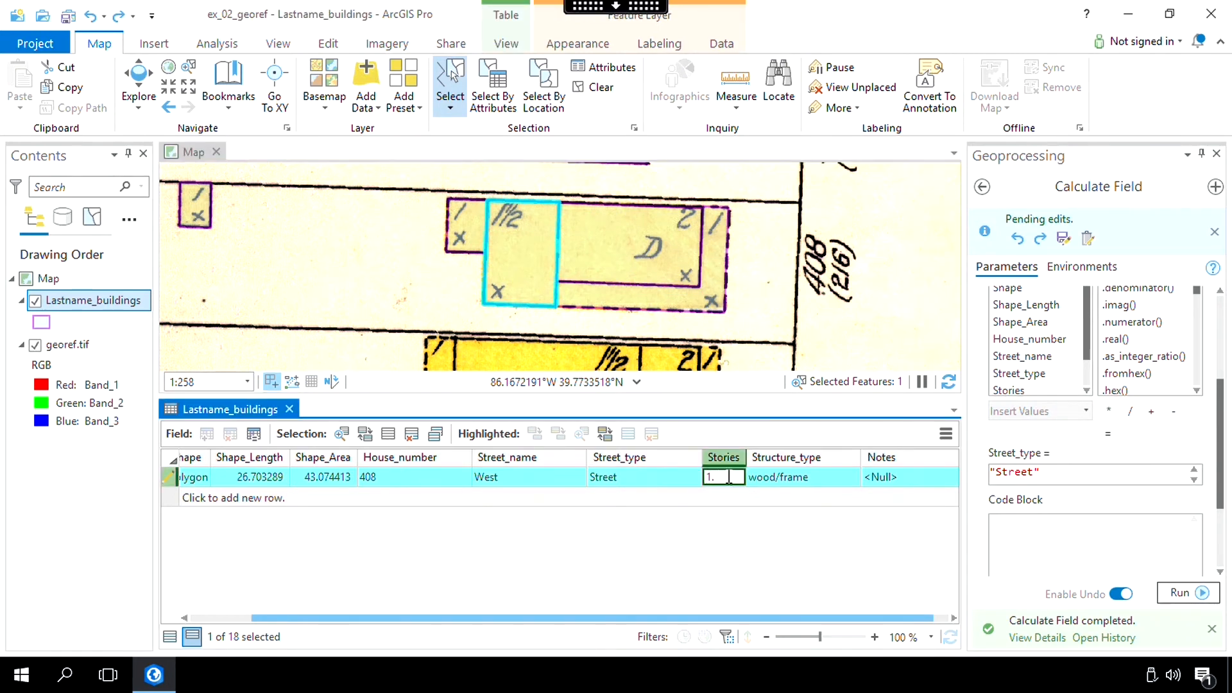
pyautogui.write('1.5')
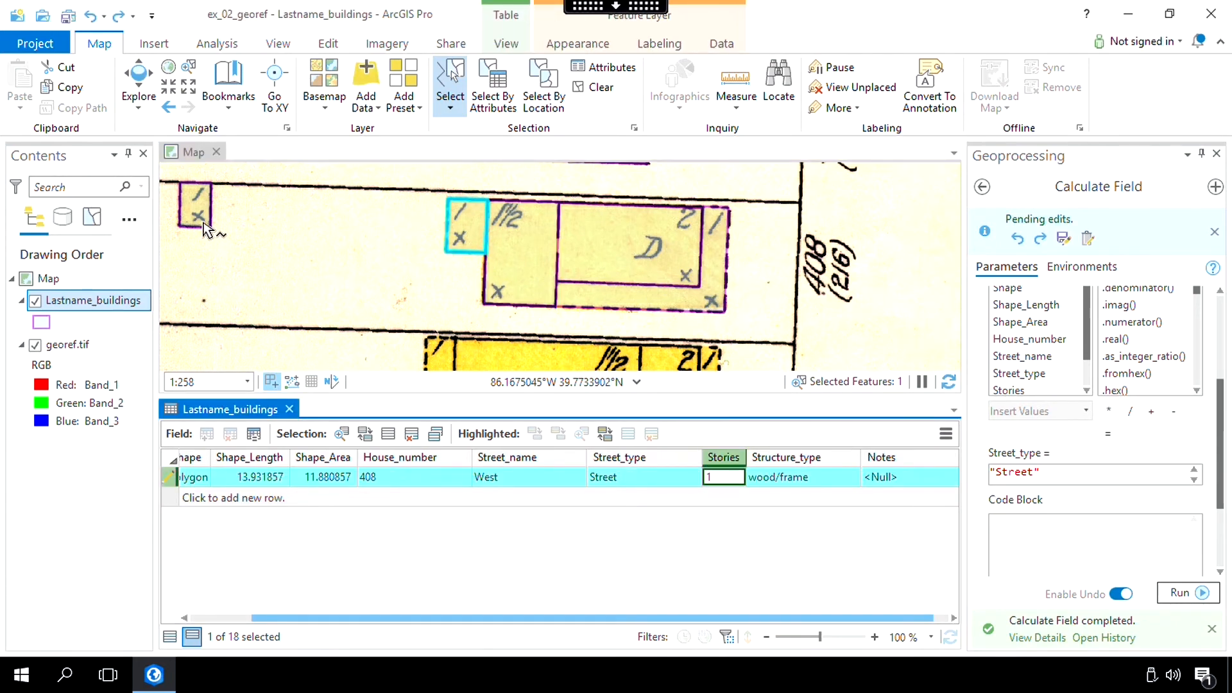
# On the 408 lot, set Stories to 1 for the small rear addition and detached shed, and 1.5 for the crossed building at the back
pyautogui.click(203, 222)
pyautogui.doubleClick(726, 478)
pyautogui.write('1')
pyautogui.click(365, 279)
pyautogui.press('Left')
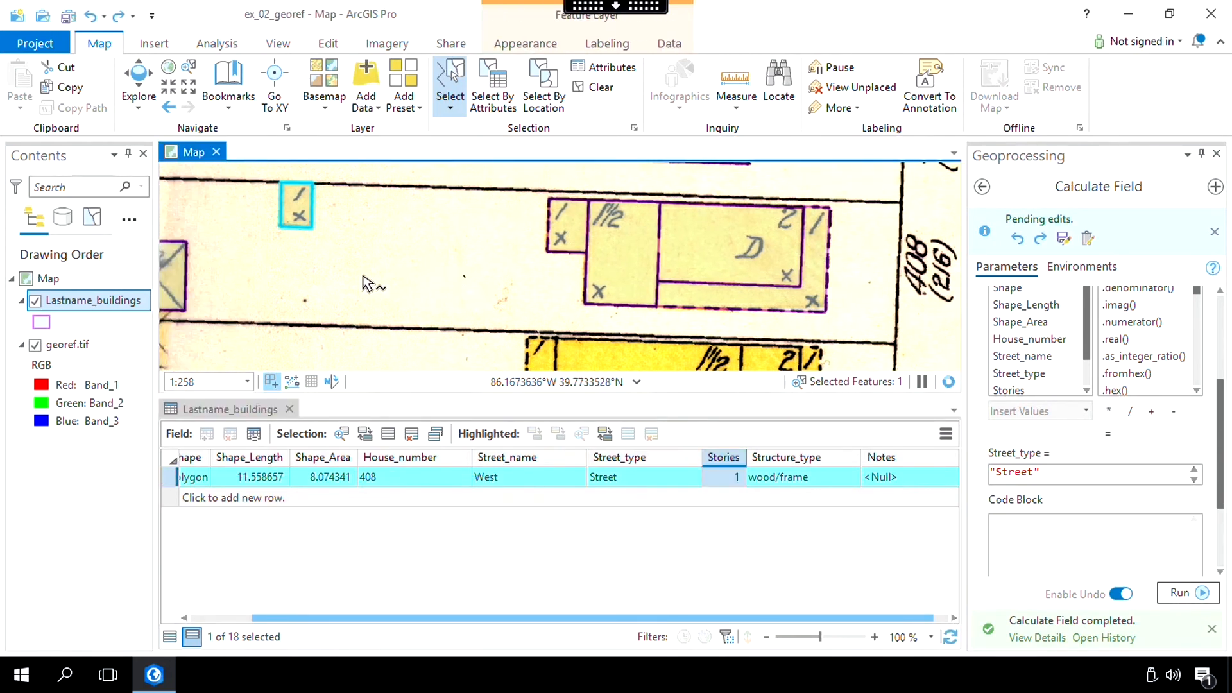
pyautogui.doubleClick(257, 287)
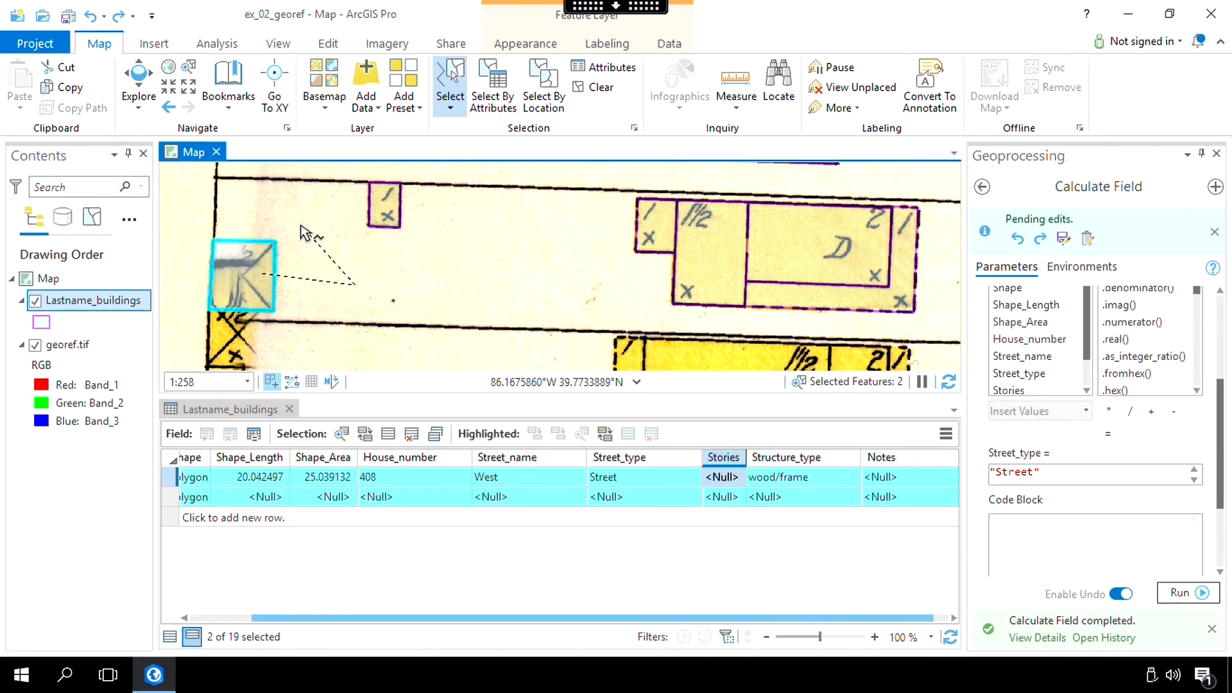
pyautogui.doubleClick(720, 477)
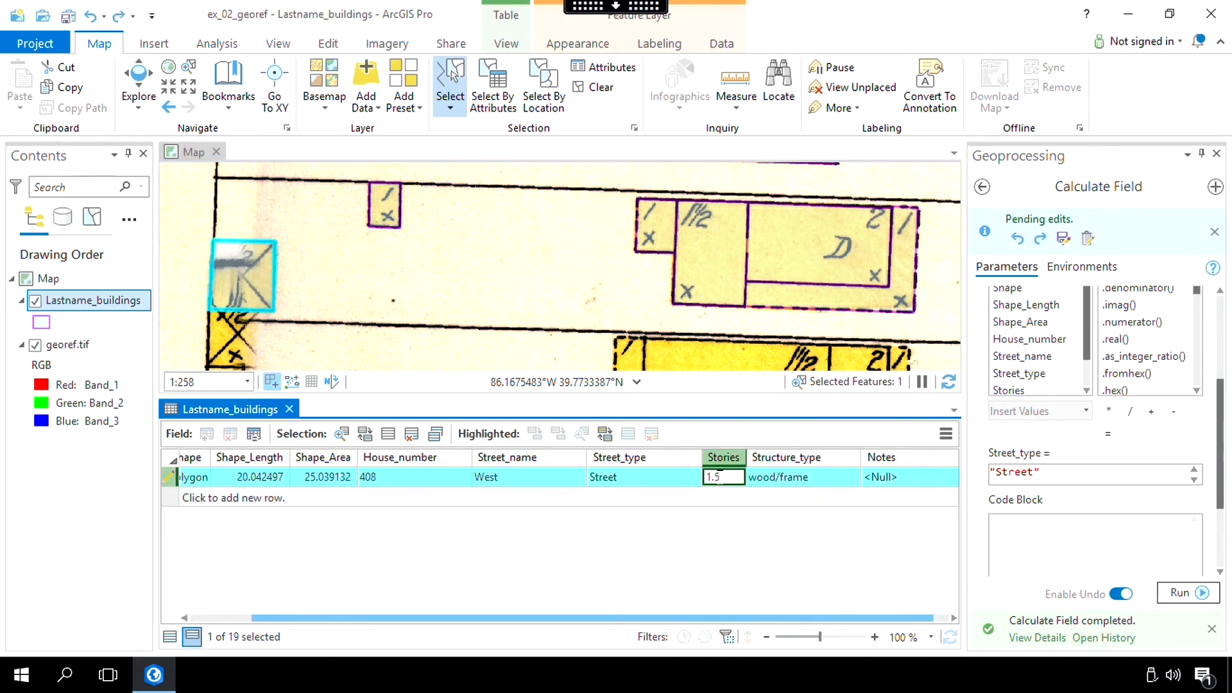
pyautogui.press('Return')
# Set Stories to 1 for the back-lot outbuilding and the dashed rear porch on the 410 lot
pyautogui.click(592, 236)
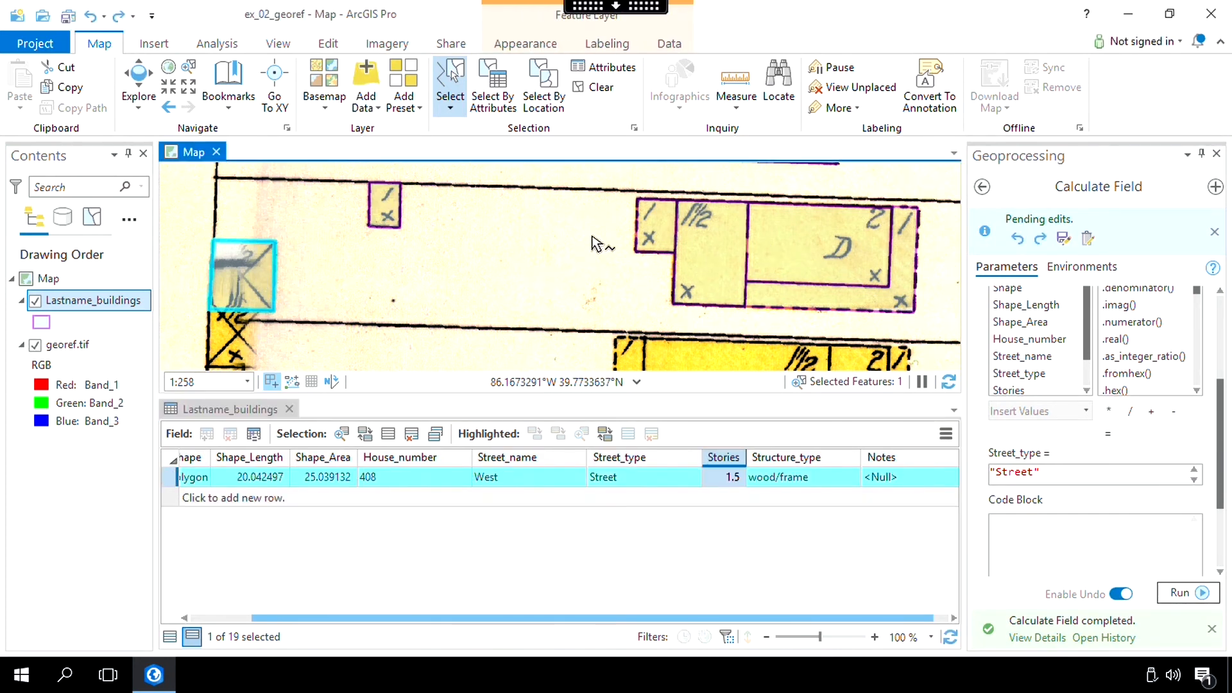
pyautogui.press('Up')
pyautogui.doubleClick(238, 254)
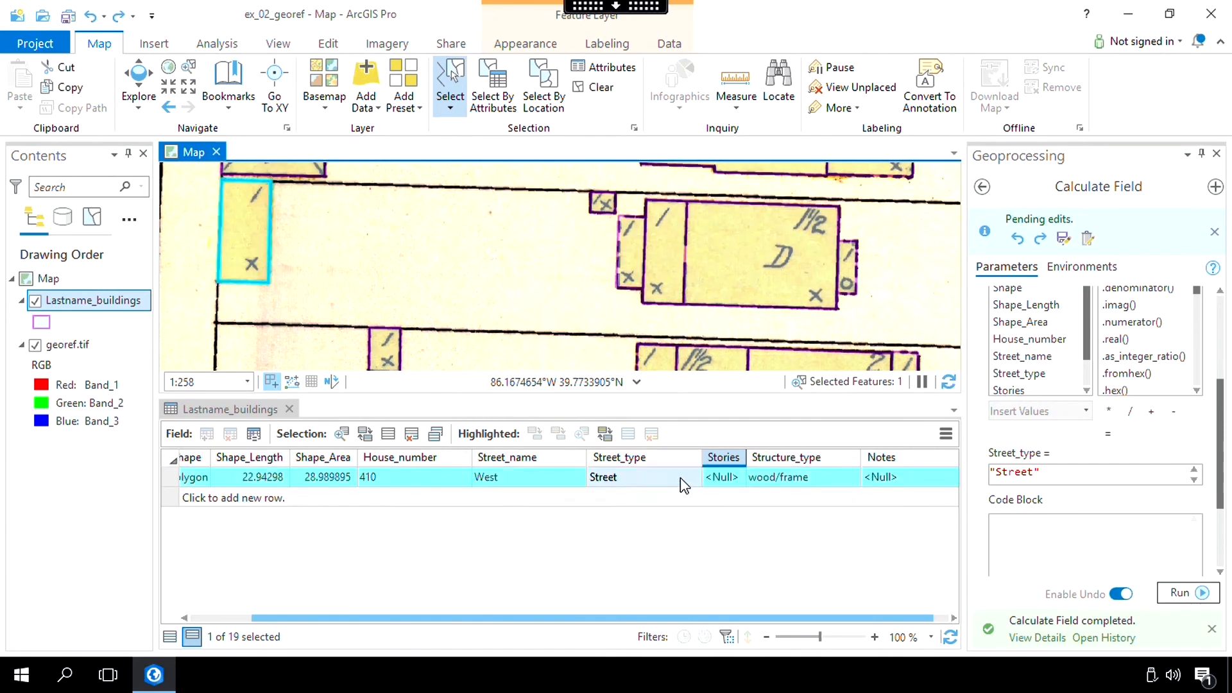
pyautogui.doubleClick(720, 476)
pyautogui.write('1')
pyautogui.click(632, 289)
pyautogui.click(631, 285)
pyautogui.doubleClick(726, 477)
pyautogui.write('1')
# Set Stories to 1 for the dwelling's rear section and the tiny shed beside it on the 410 lot
pyautogui.click(670, 297)
pyautogui.doubleClick(727, 477)
pyautogui.write('1')
pyautogui.click(602, 207)
pyautogui.doubleClick(732, 476)
pyautogui.write('1')
# Set Stories to 1.5 for the main dwelling and 1 for the front porch on the 410 lot, and clear the selection
pyautogui.click(825, 288)
pyautogui.doubleClick(738, 481)
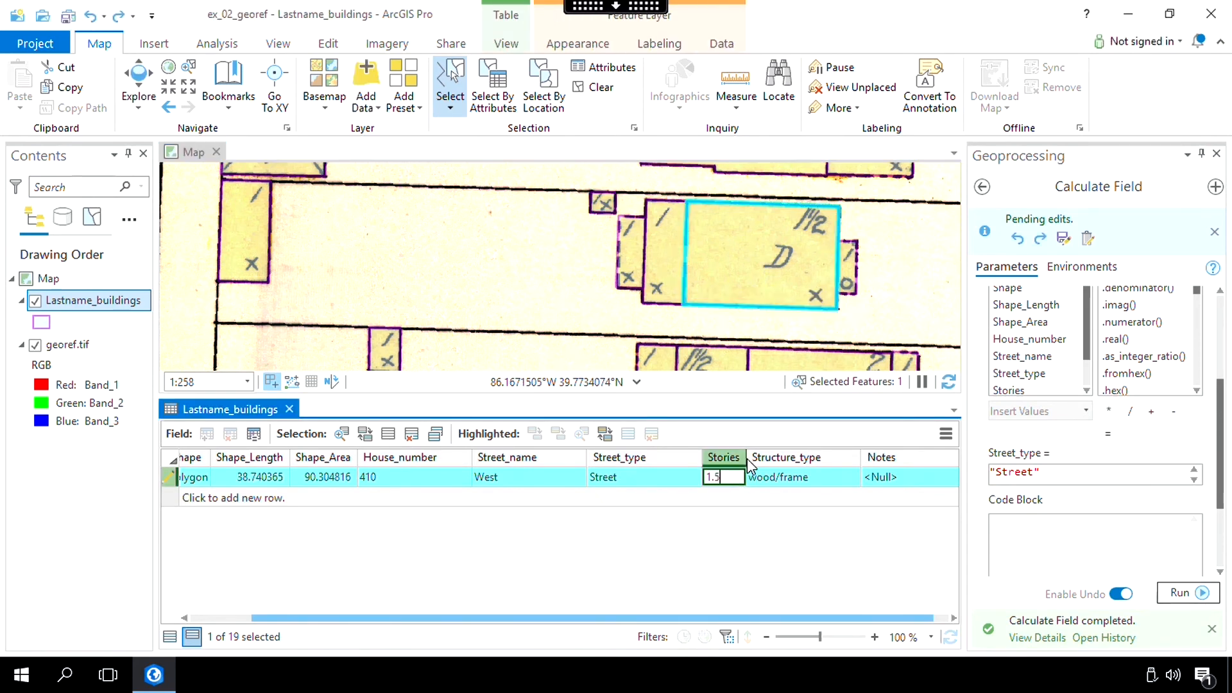
pyautogui.click(847, 282)
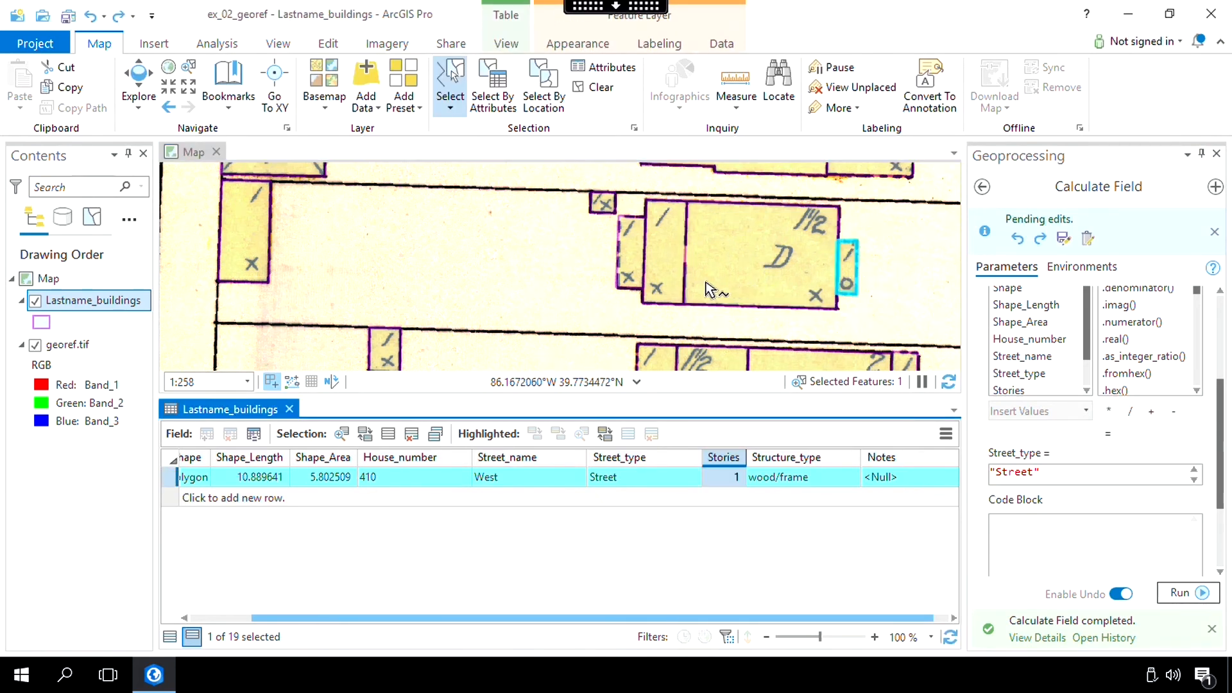
pyautogui.click(594, 88)
# Select the large crossed outbuilding at the back of the 412 lot and set its Stories to 2
pyautogui.click(139, 83)
pyautogui.moveTo(579, 179); pyautogui.dragTo(523, 326)
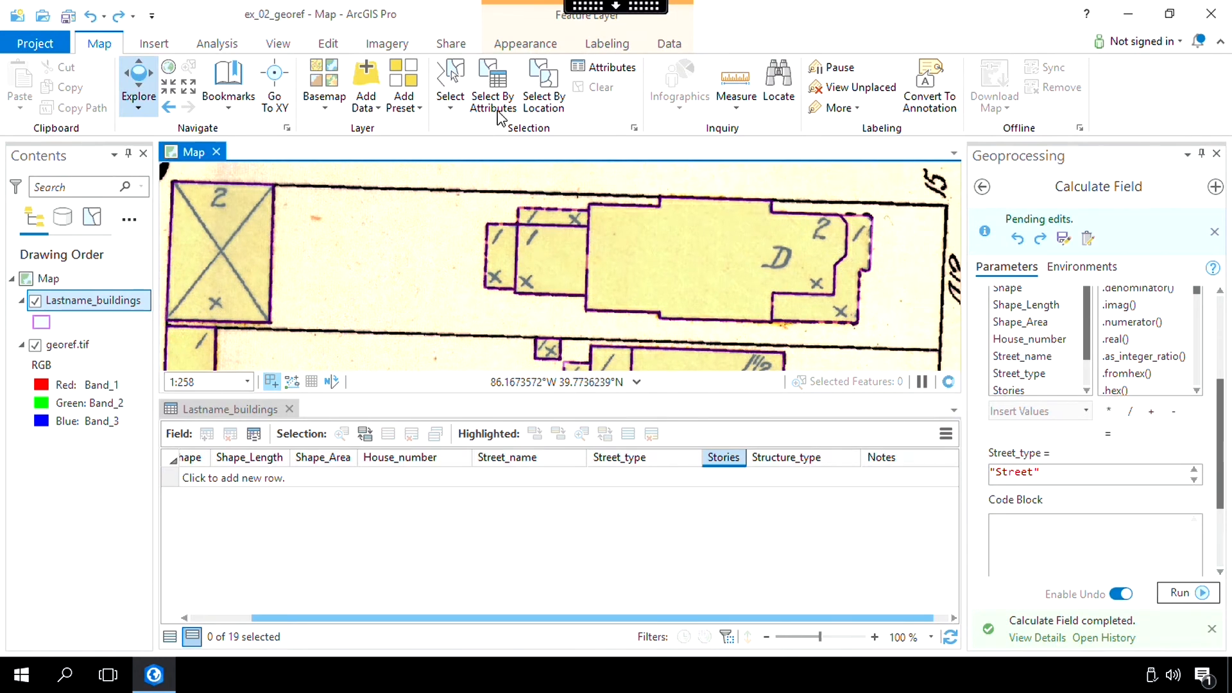
pyautogui.click(451, 81)
pyautogui.click(268, 247)
pyautogui.doubleClick(720, 479)
pyautogui.write('2')
# Set Stories to 1 for each of the three rear additions behind the dwelling on the 412 lot
pyautogui.click(511, 276)
pyautogui.doubleClick(724, 479)
pyautogui.write('1')
pyautogui.click(572, 217)
pyautogui.doubleClick(727, 479)
pyautogui.write('1')
pyautogui.click(553, 281)
pyautogui.doubleClick(731, 477)
pyautogui.write('1')
# Set Stories to 2 for the main dwelling and 1 for the front porch on the 412 lot
pyautogui.click(717, 290)
pyautogui.doubleClick(733, 479)
pyautogui.write('2')
pyautogui.click(845, 318)
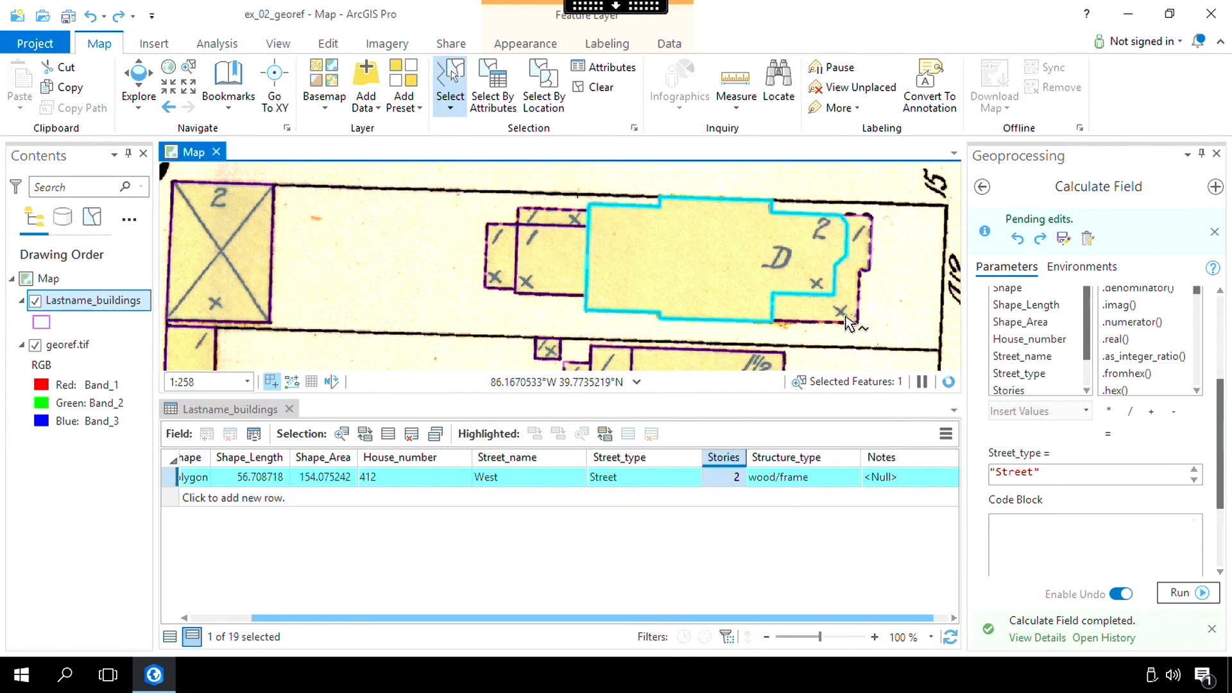
pyautogui.doubleClick(731, 477)
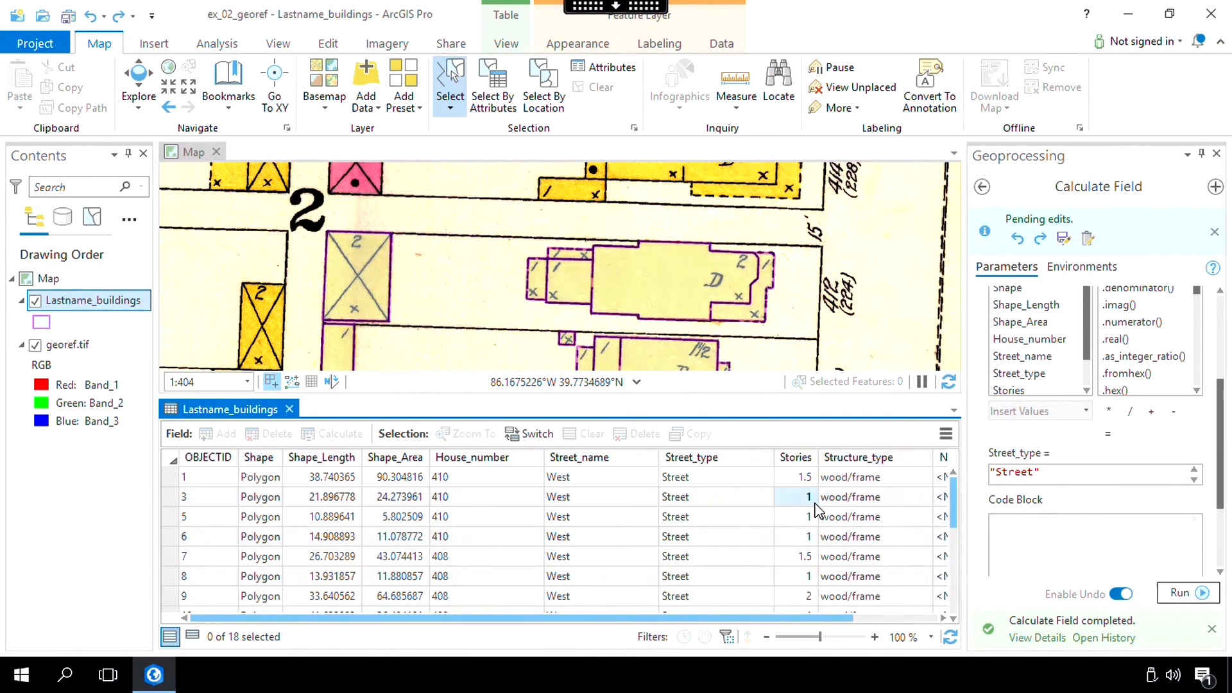
# Review the Stories values and the remaining attribute fields across all building records in the table
pyautogui.scroll(-4, 811, 500)
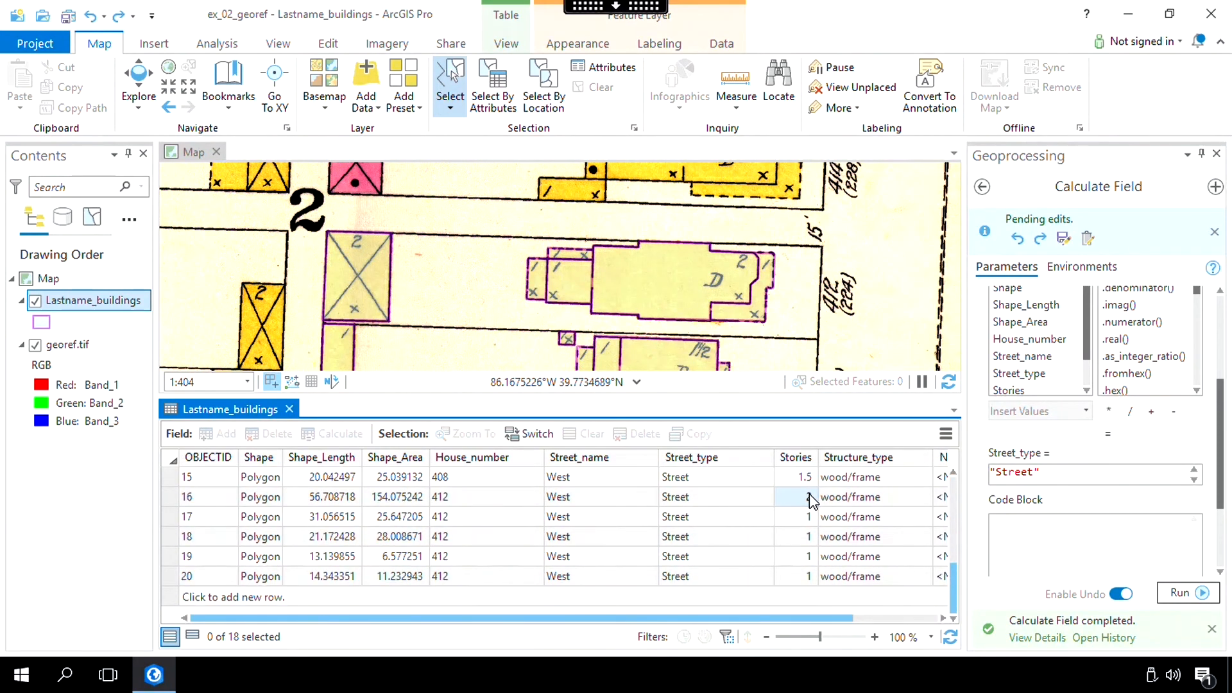
pyautogui.scroll(4, 807, 521)
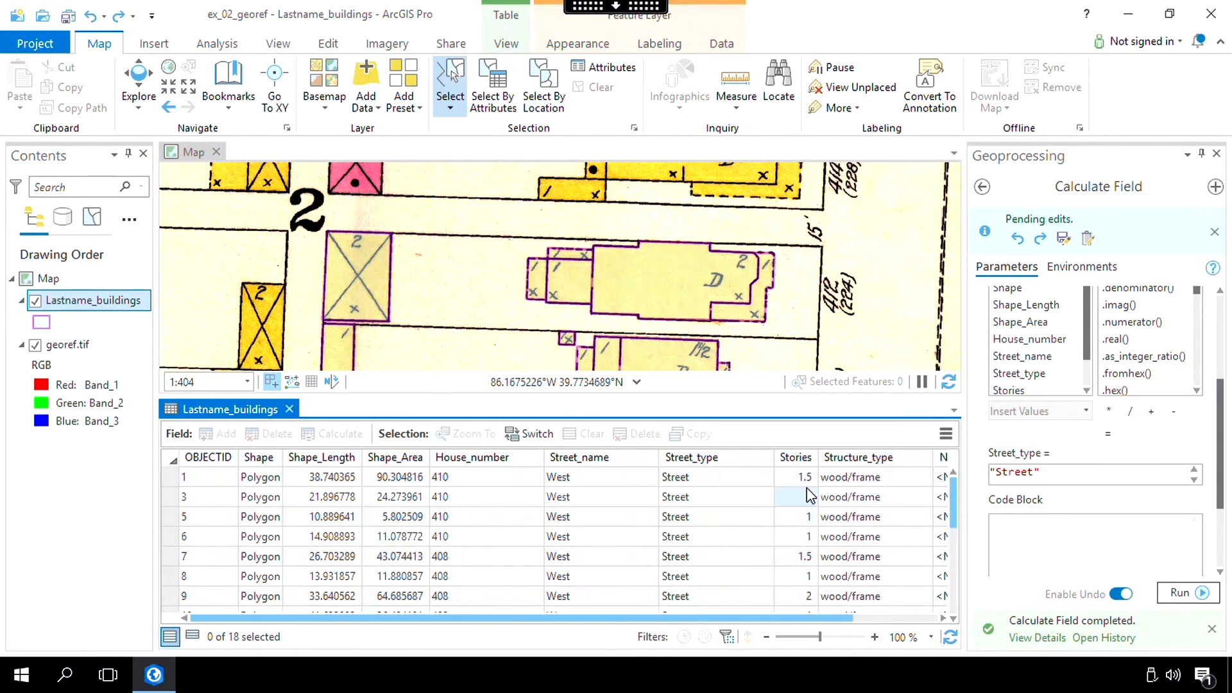
pyautogui.scroll(-4, 807, 523)
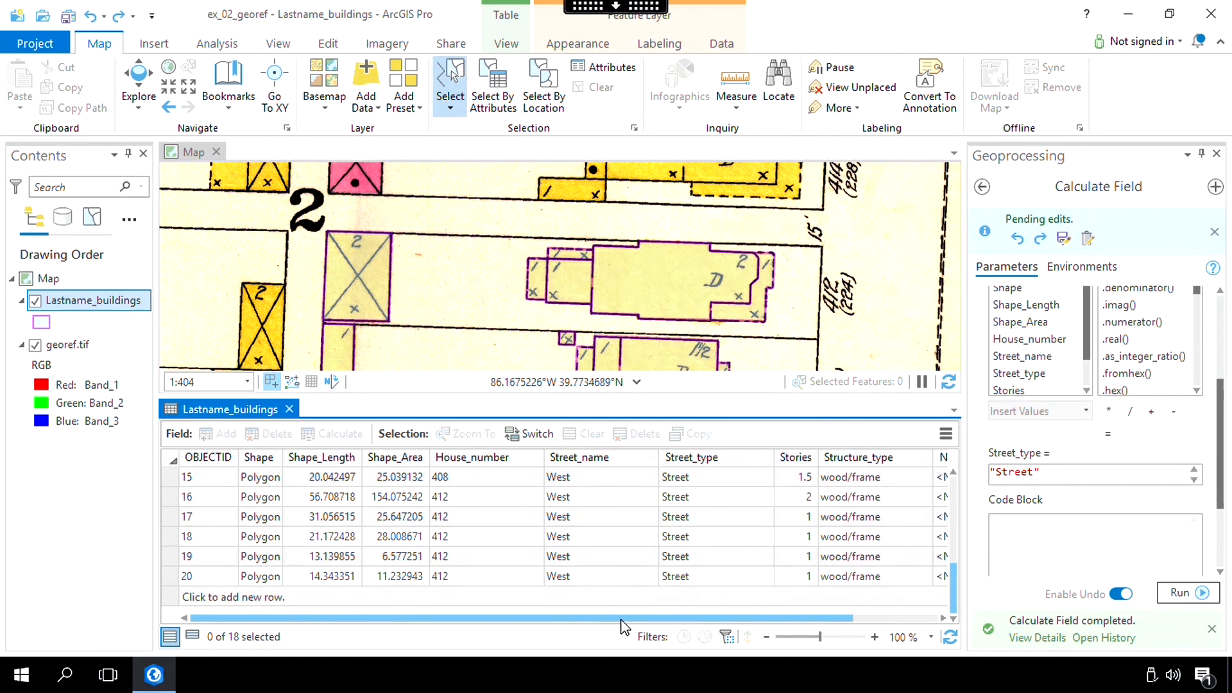
pyautogui.moveTo(621, 619); pyautogui.dragTo(763, 619)
pyautogui.scroll(2, 866, 571)
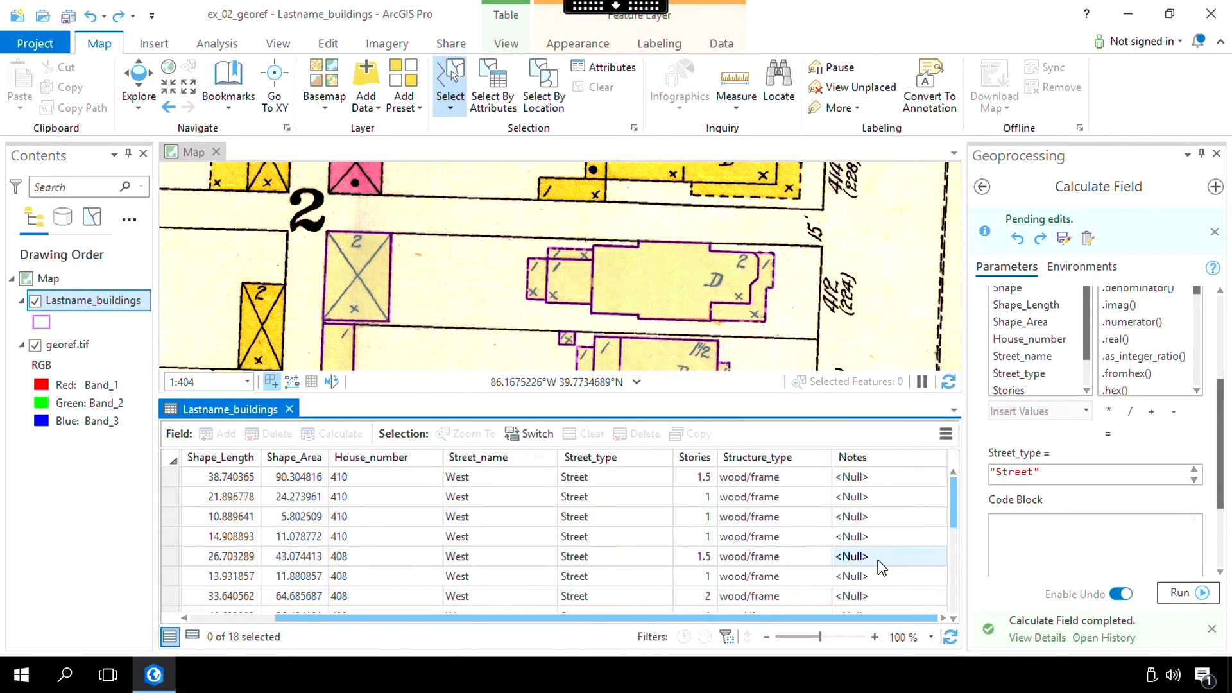
pyautogui.scroll(-2, 880, 564)
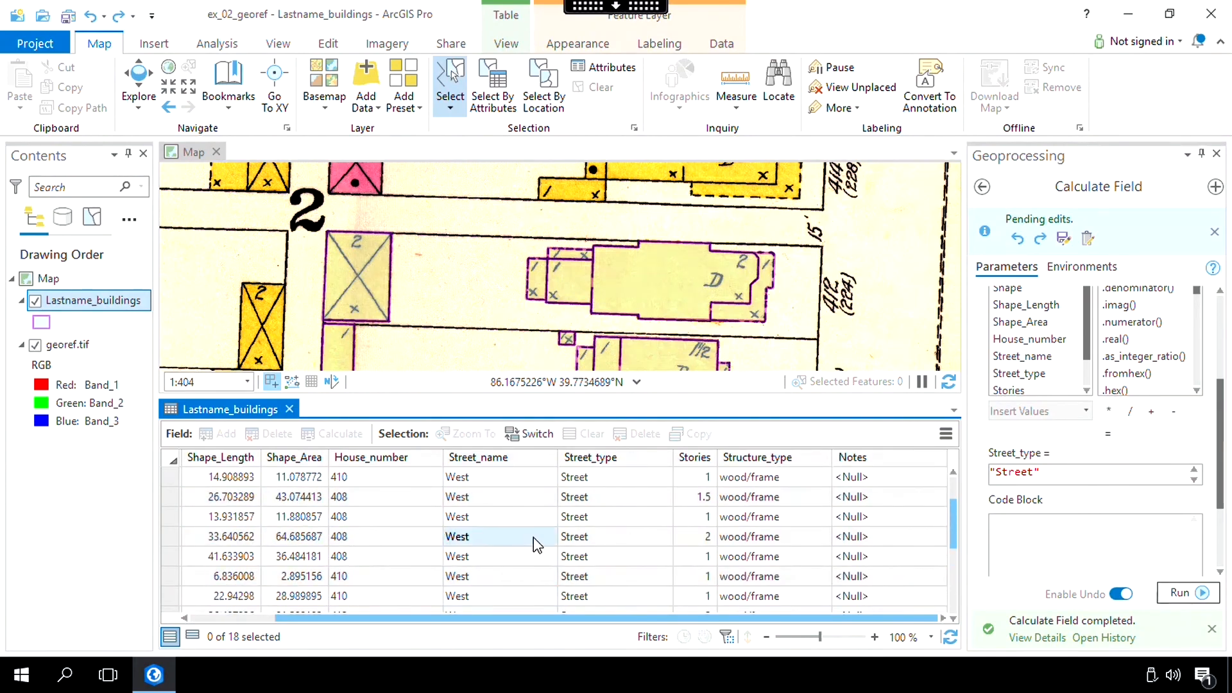